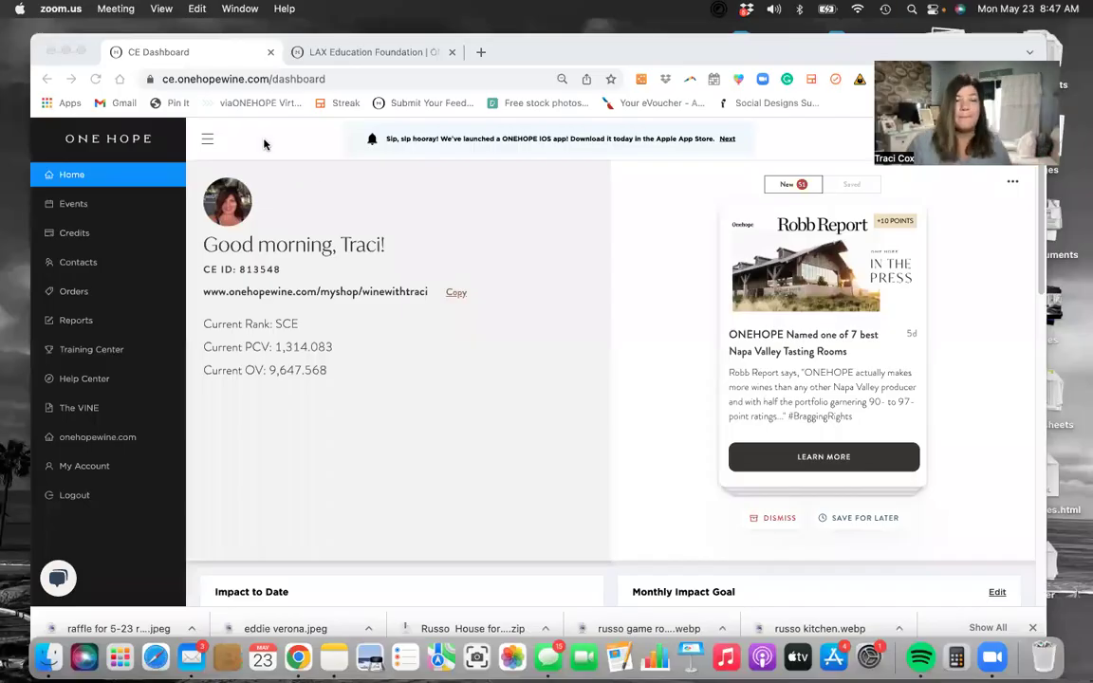
Step: Look over the dashboard home page, from the rank and impact figures to the calendar of current promotions and events
drag(581, 56, 556, 50)
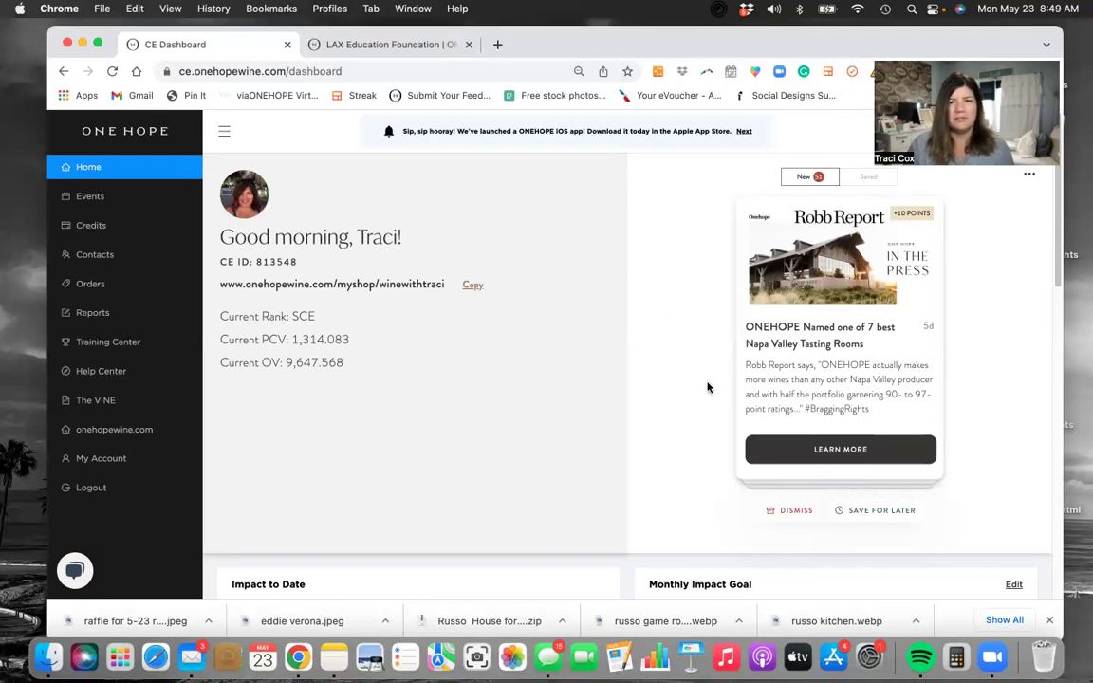
scroll(707, 387, down, 1)
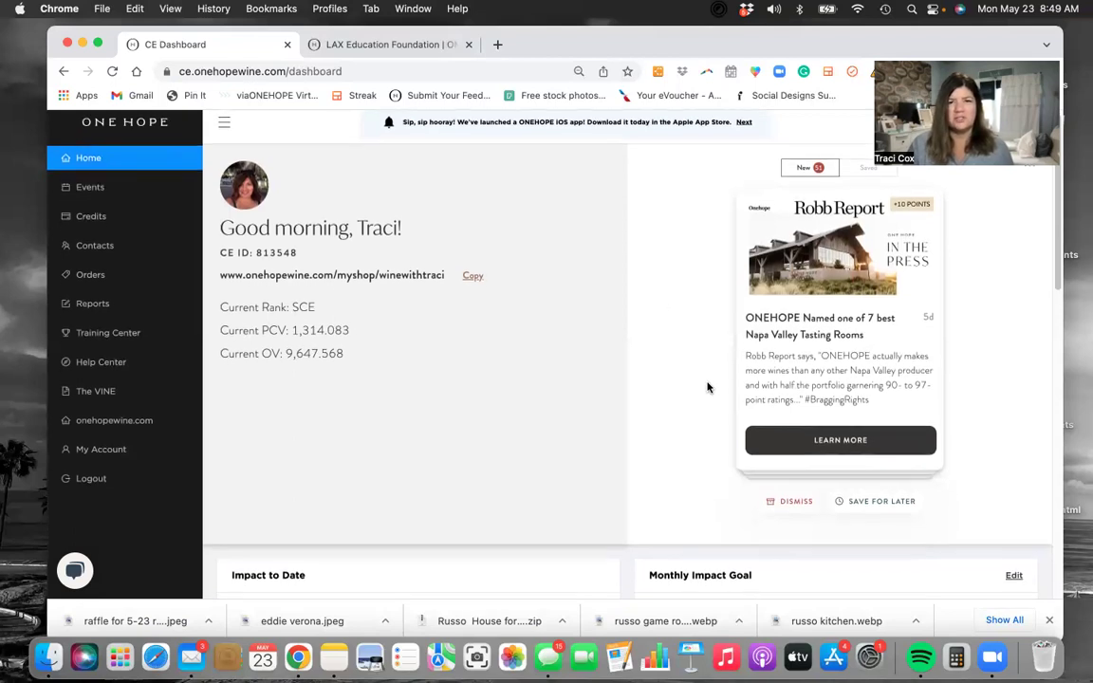
scroll(707, 388, down, 5)
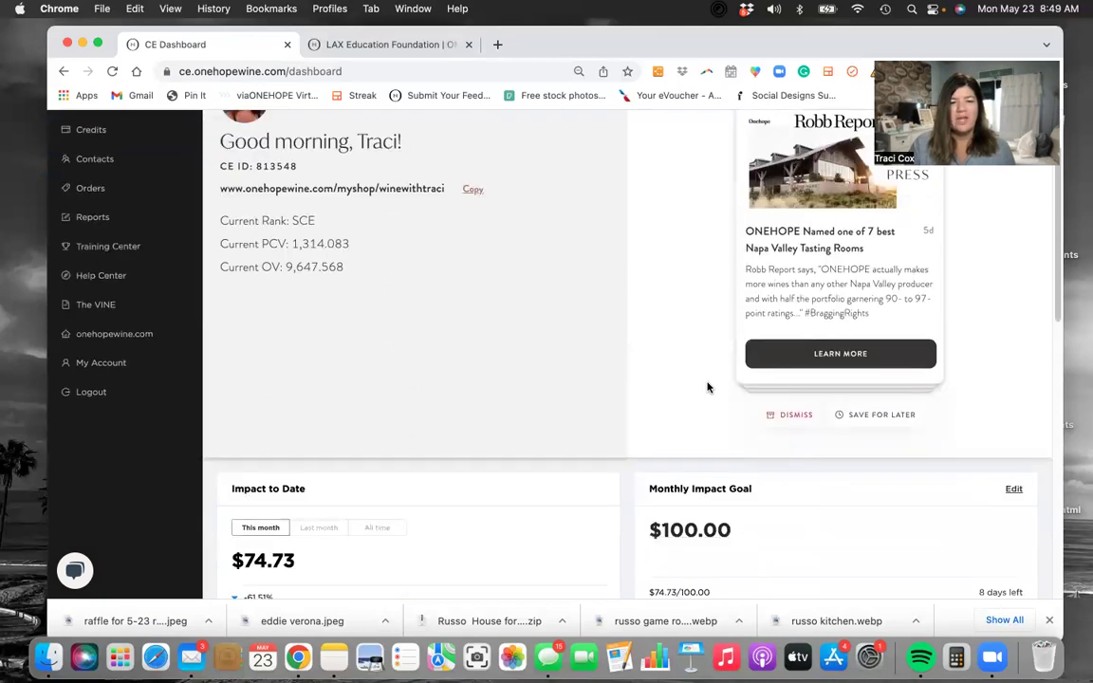
scroll(707, 387, down, 10)
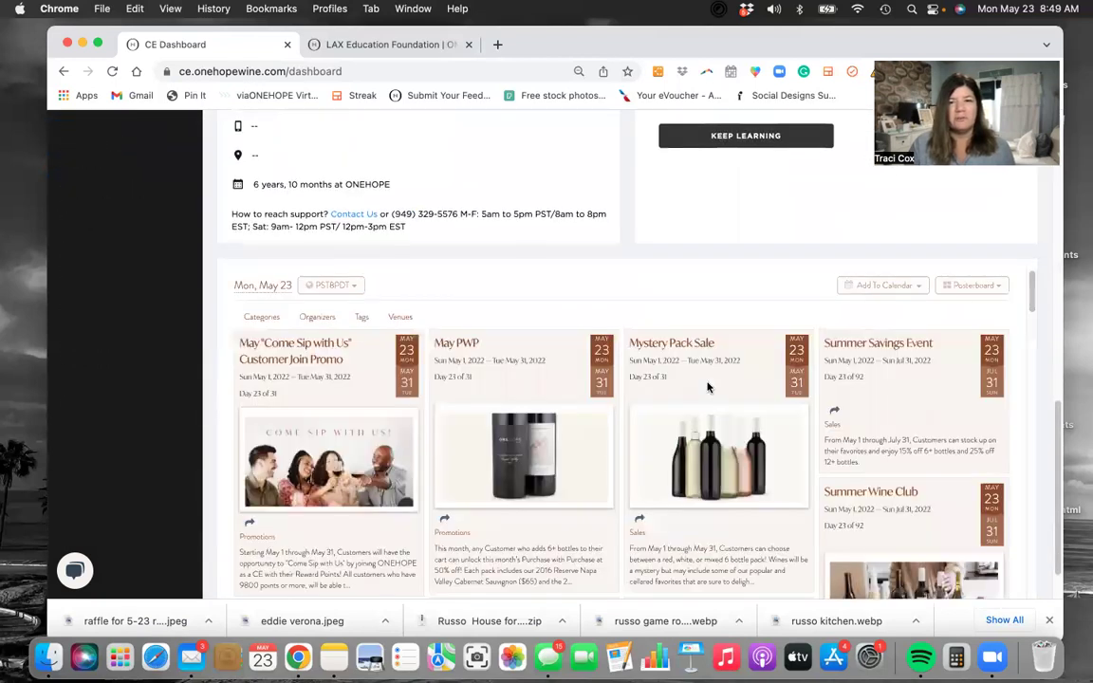
scroll(708, 387, up, 5)
scroll(708, 387, down, 5)
scroll(707, 387, down, 5)
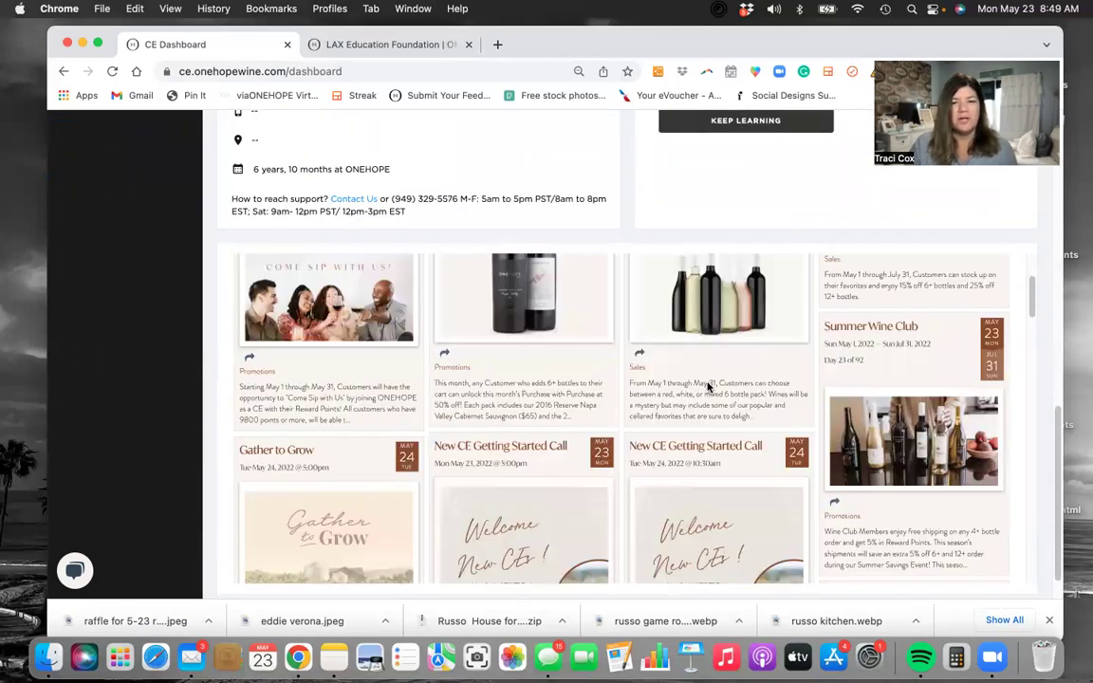
scroll(586, 389, up, 5)
scroll(587, 388, up, 1)
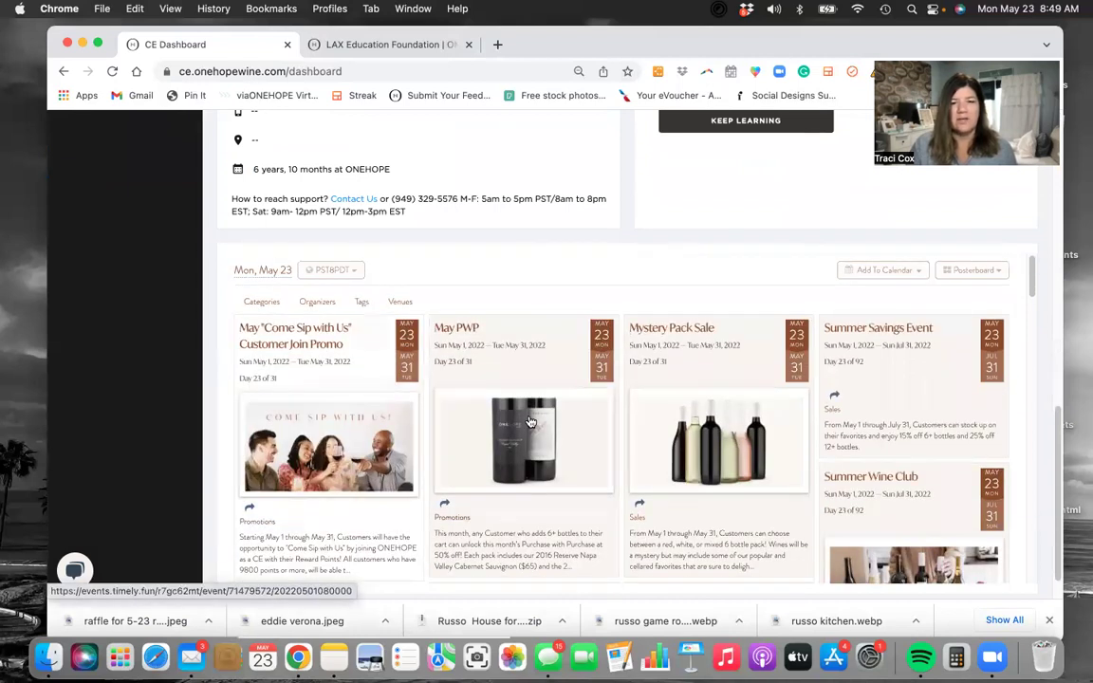
scroll(672, 355, up, 10)
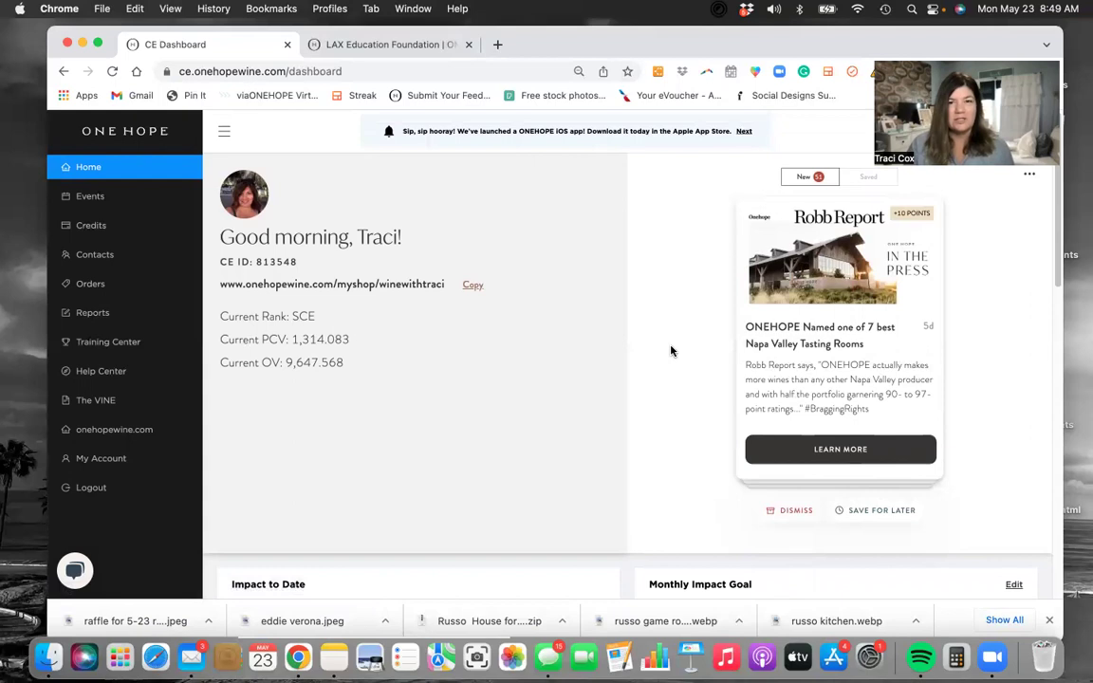
scroll(693, 453, down, 1)
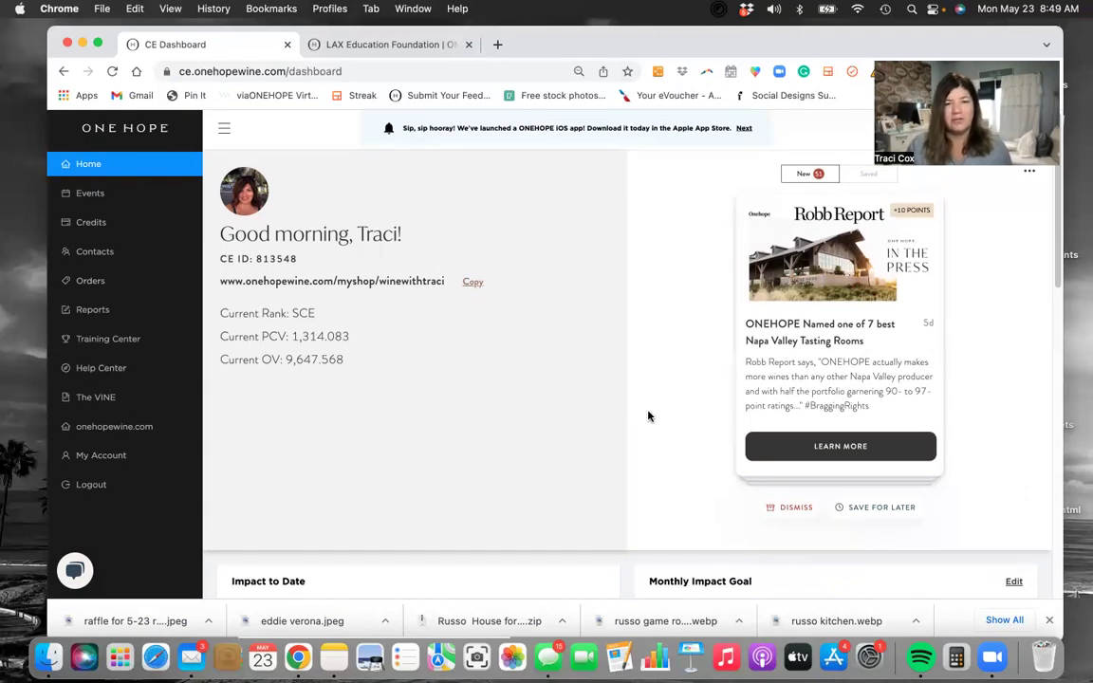
Step: Find the Lady Elks of Westchester event in the list of open events and open its management page
click(90, 194)
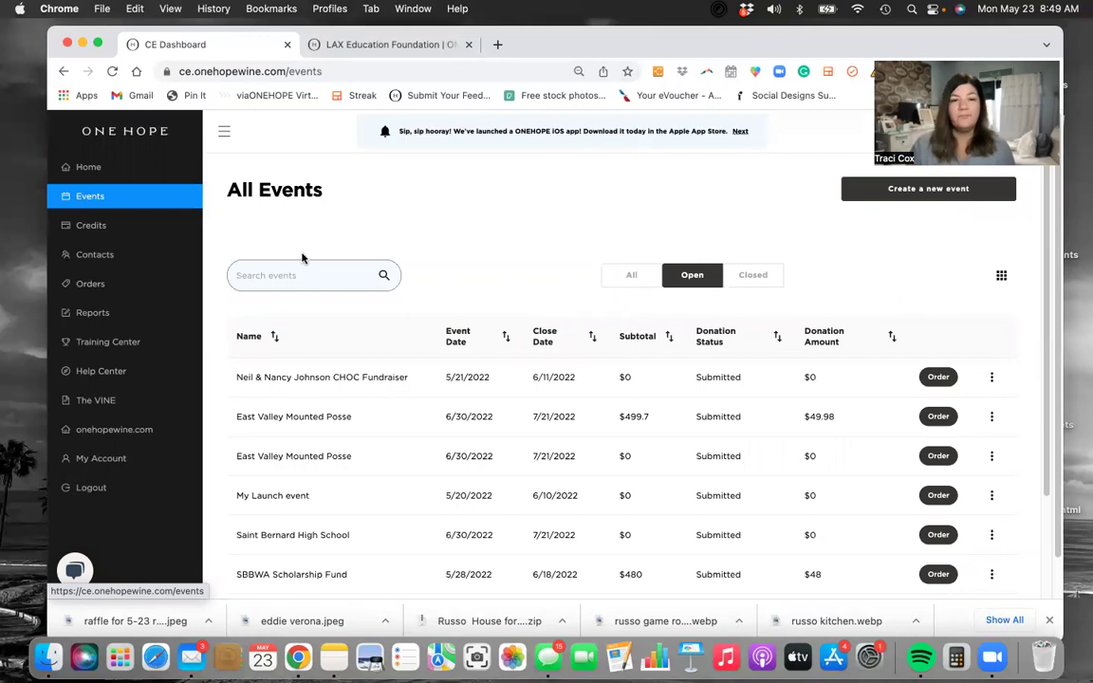
scroll(427, 306, down, 1)
scroll(428, 305, down, 3)
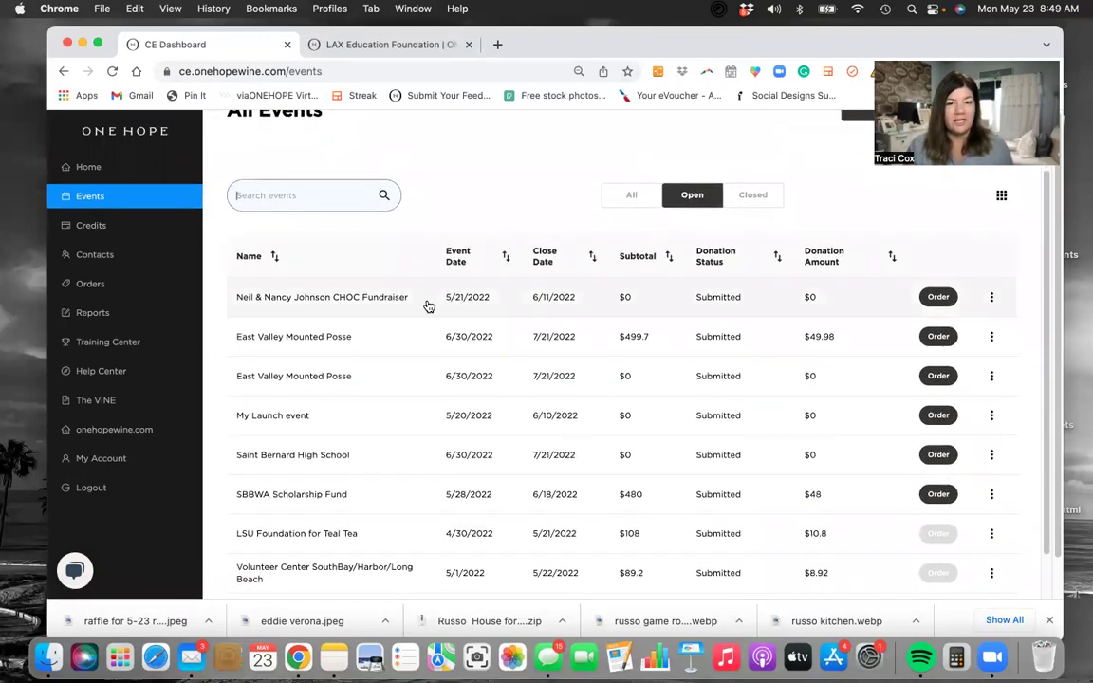
scroll(427, 306, down, 5)
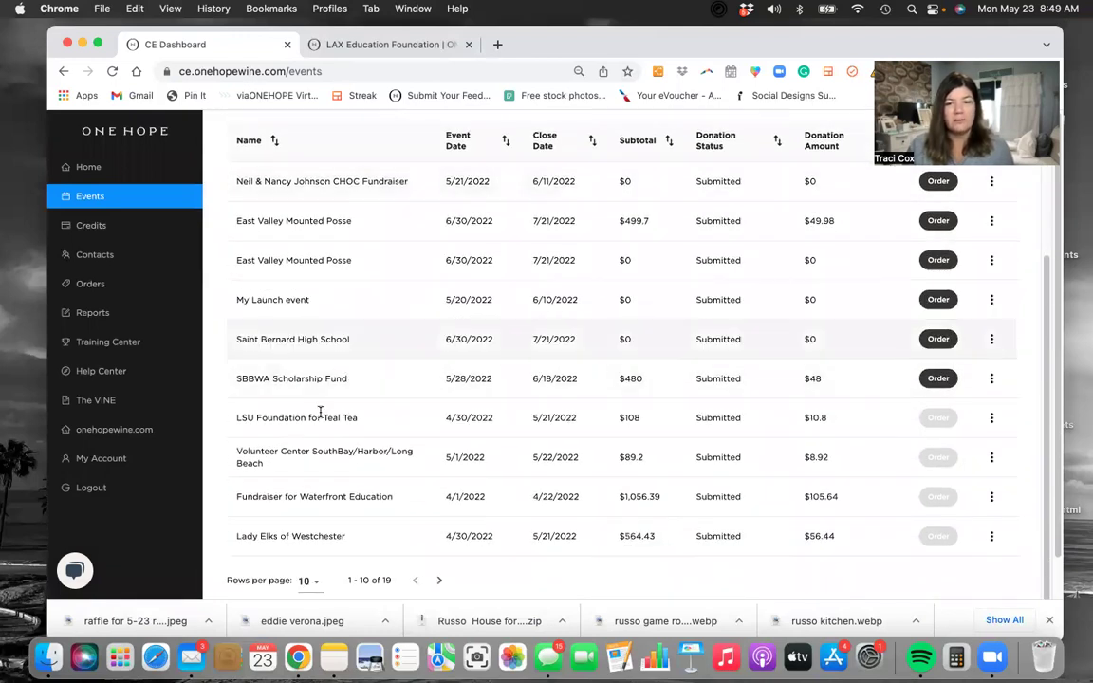
click(557, 542)
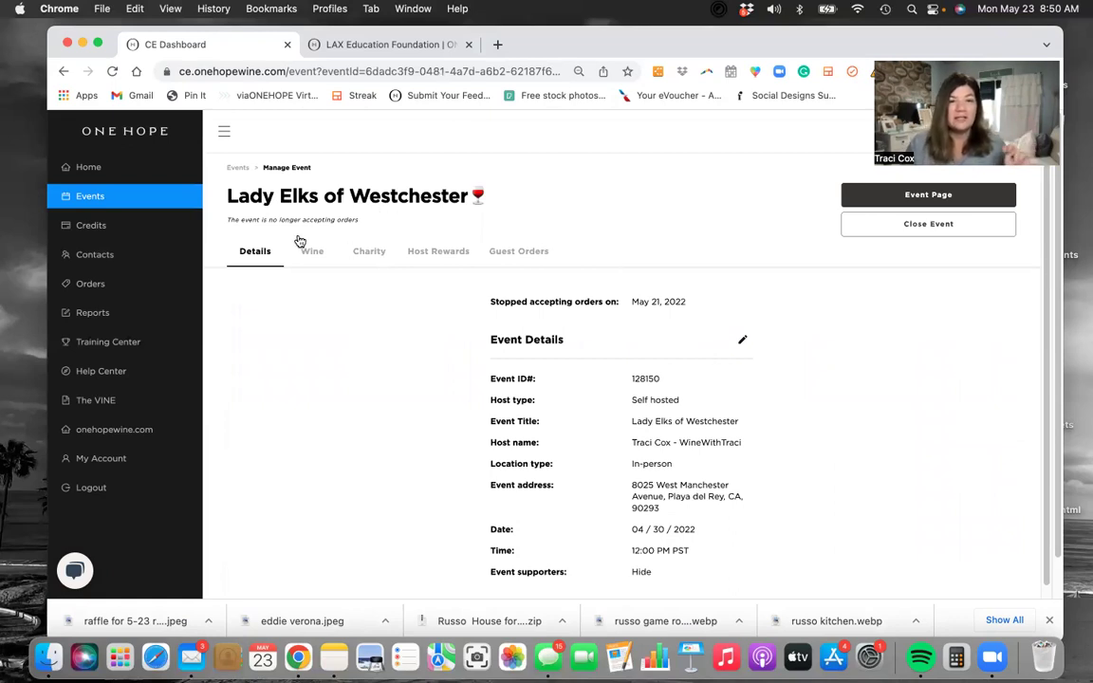
Step: Edit the Lady Elks of Westchester event details and set the event date to 06/29/2022
click(743, 342)
scroll(660, 437, down, 10)
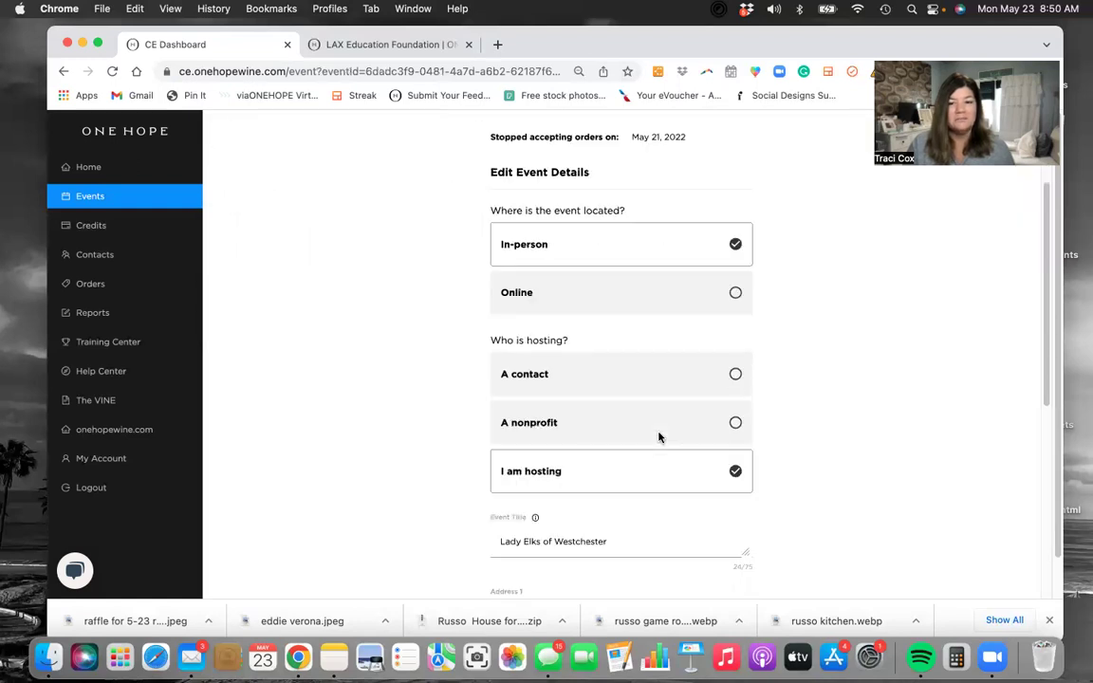
click(567, 311)
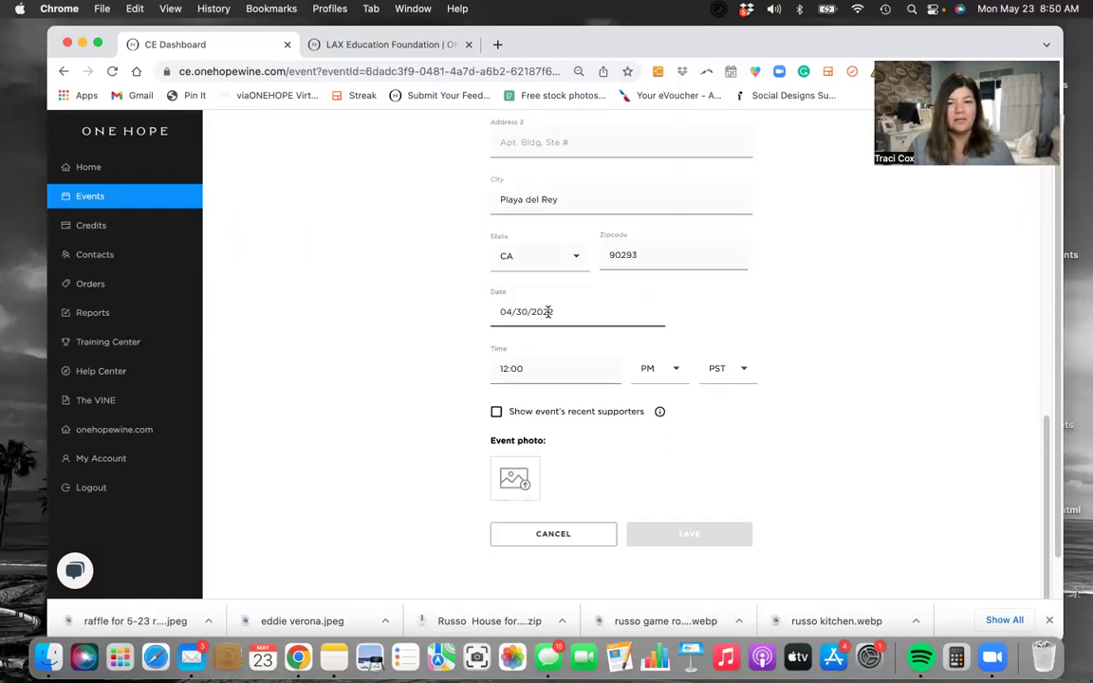
click(591, 322)
click(591, 322)
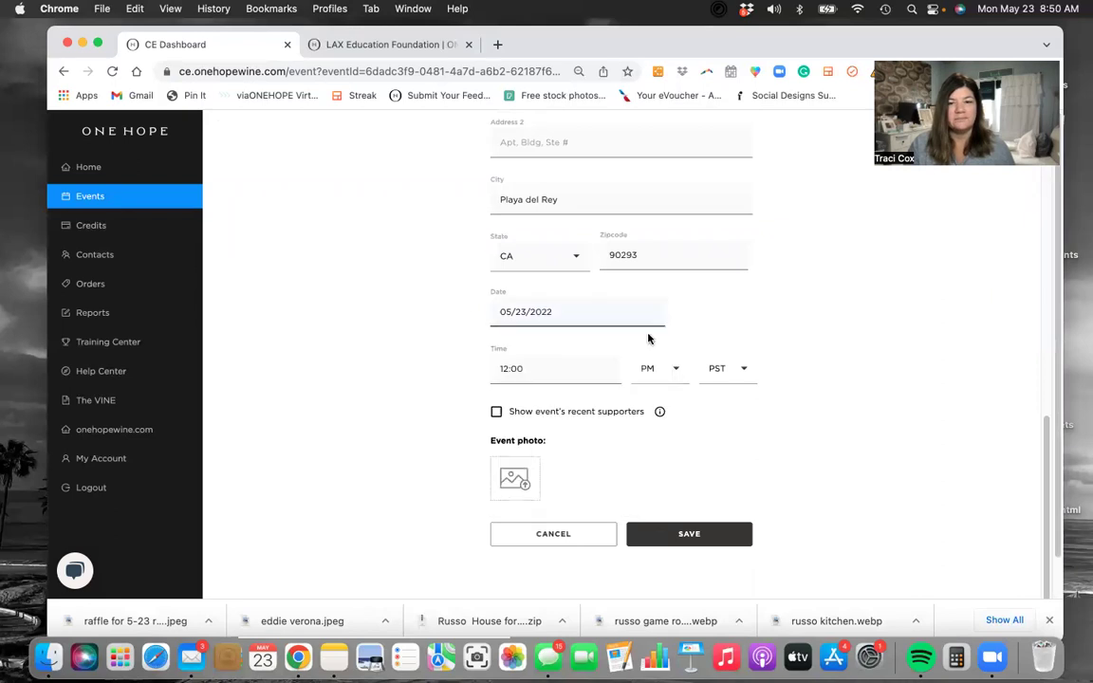
click(594, 296)
click(659, 345)
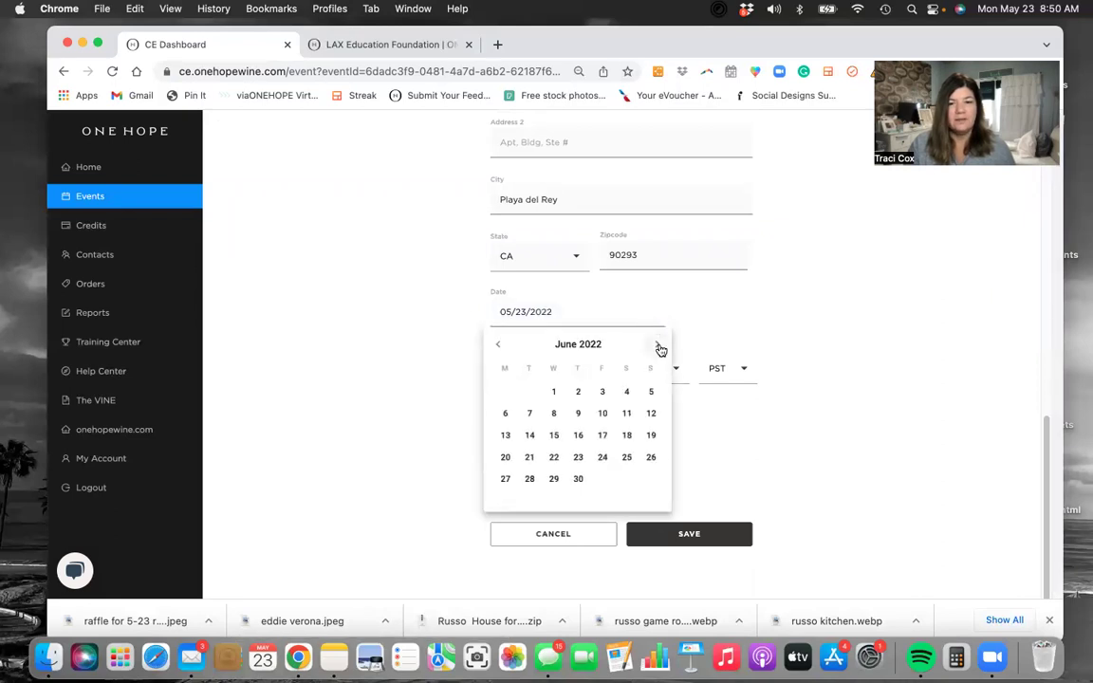
click(555, 479)
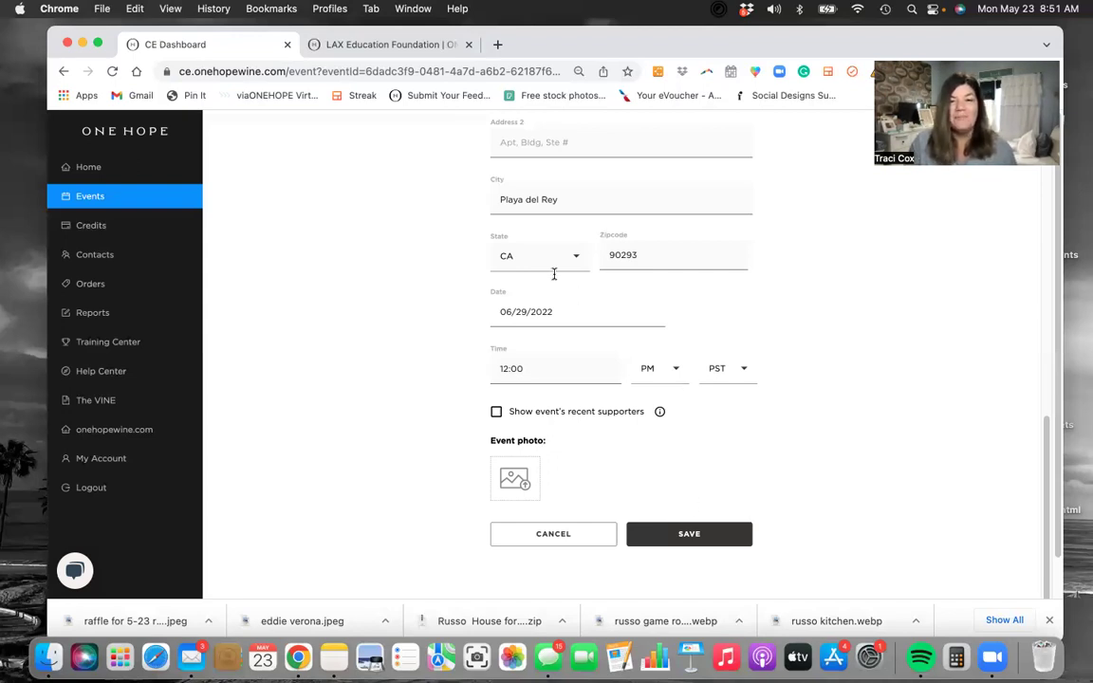
click(593, 314)
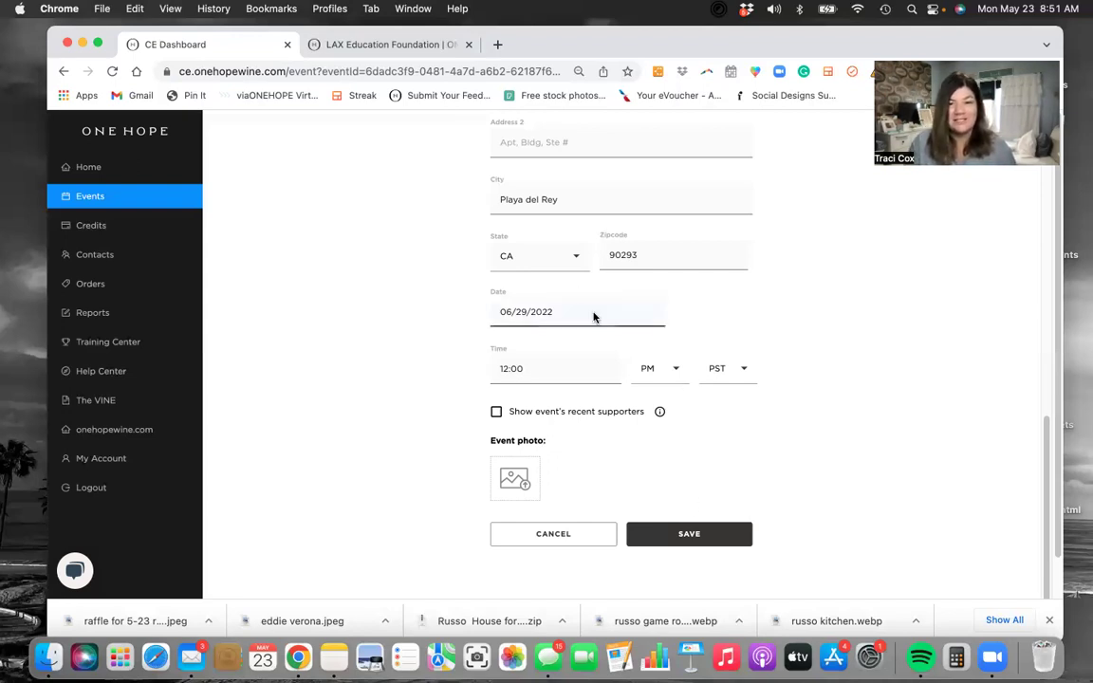
click(699, 314)
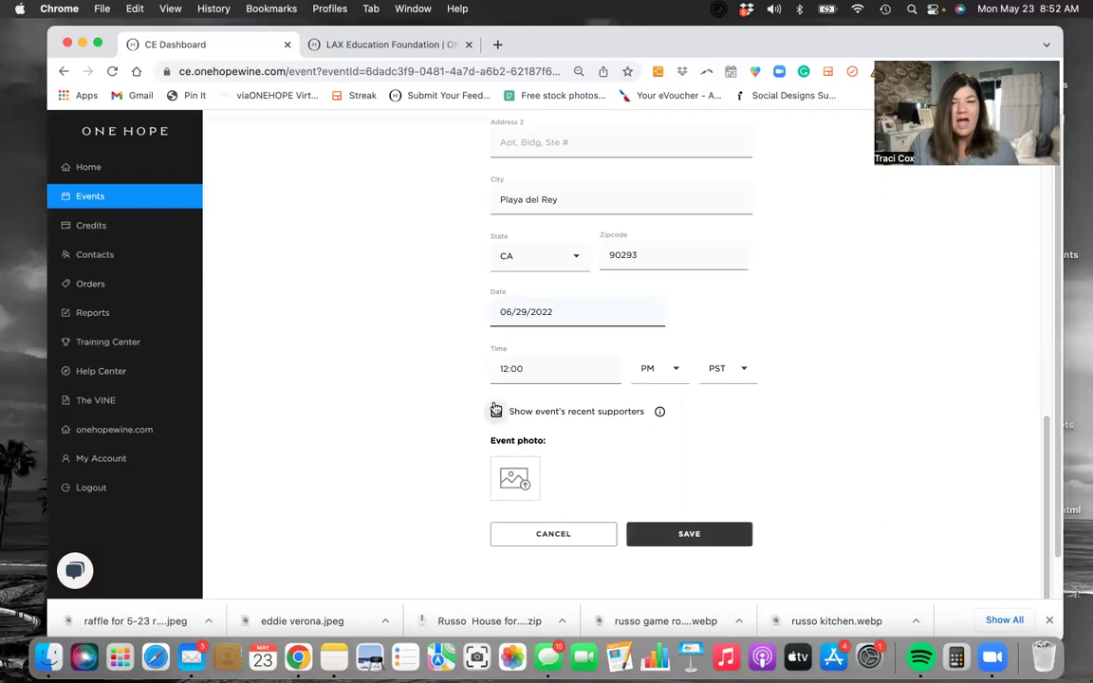
Step: Switch the display of the event's recent supporters on and back off, and save the event details
click(524, 418)
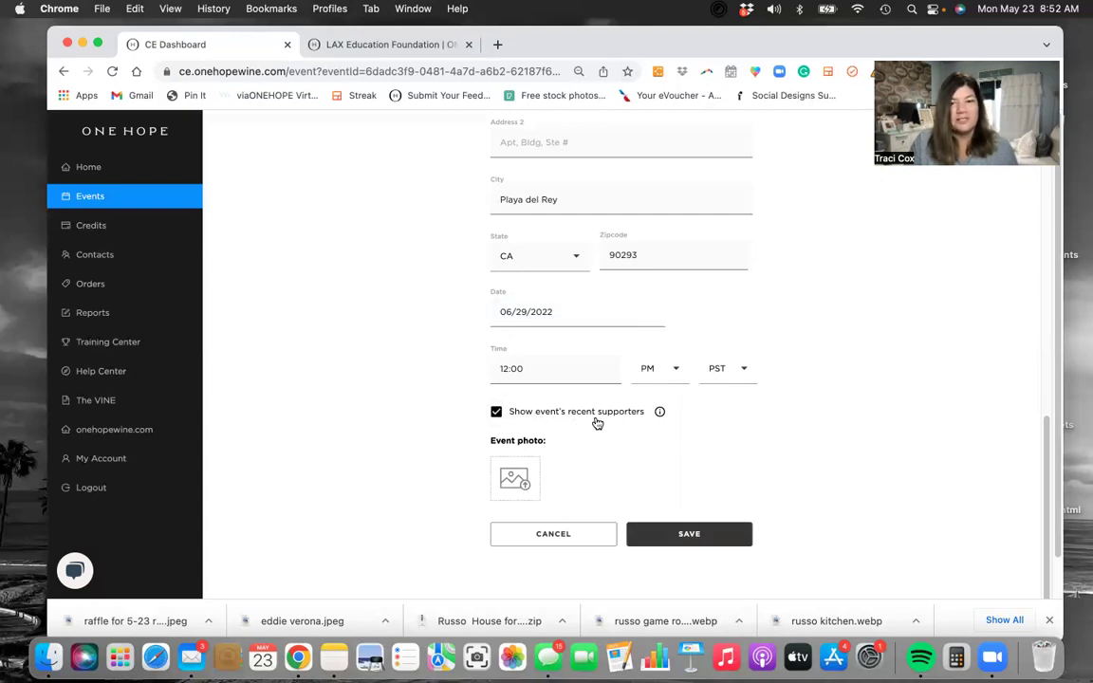
click(498, 414)
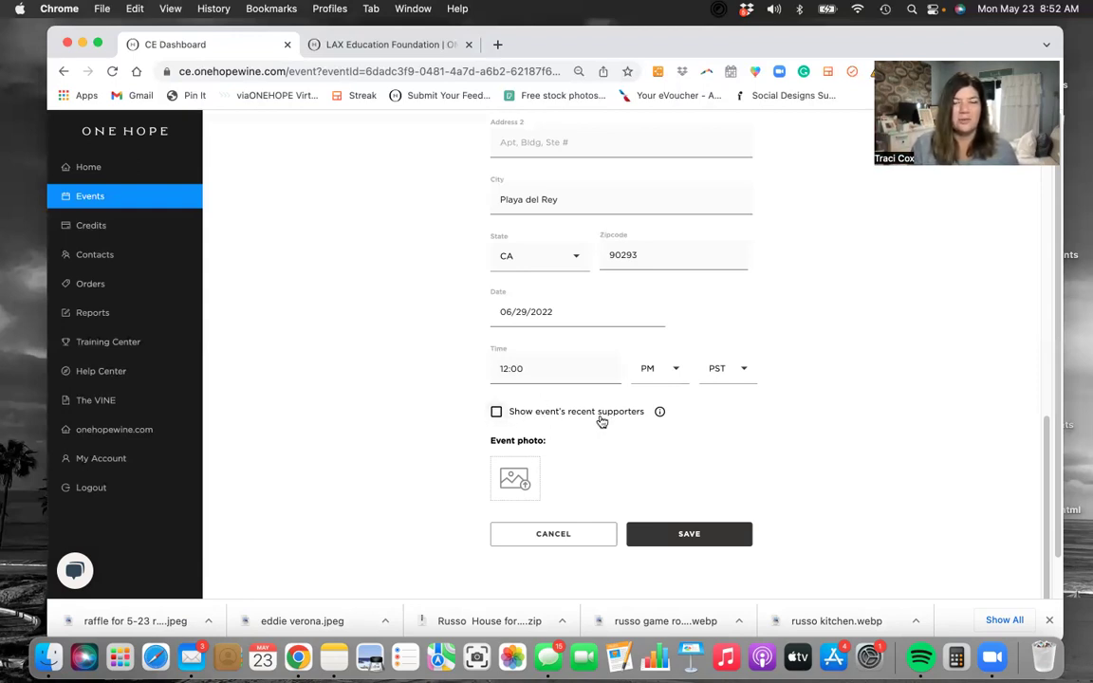
click(665, 534)
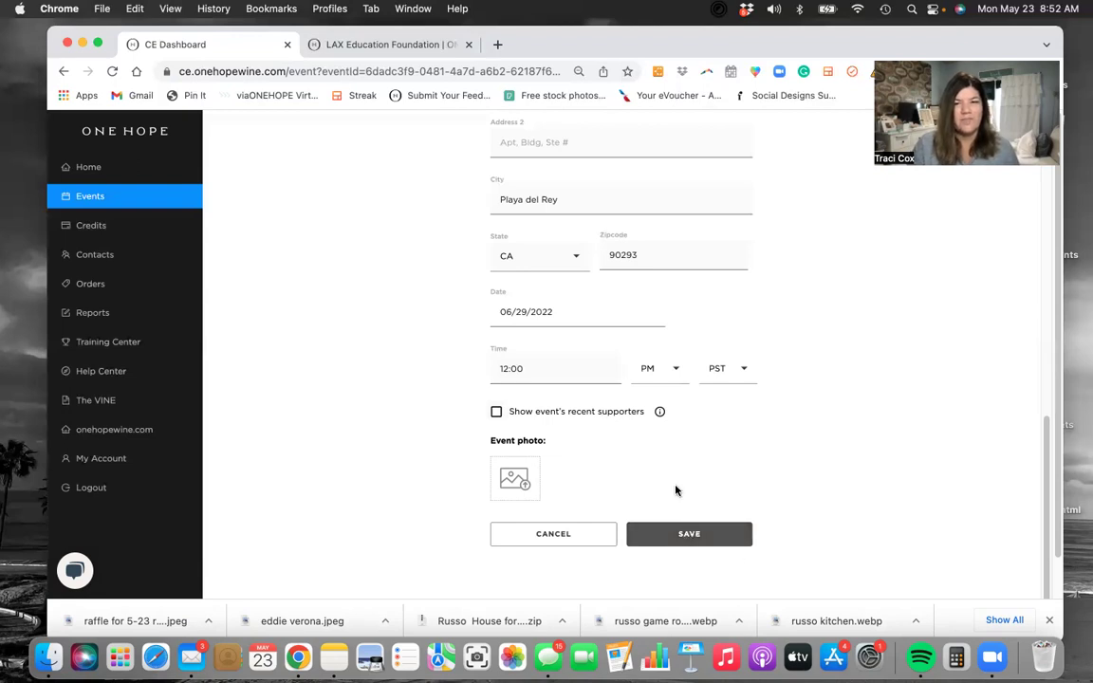
click(690, 535)
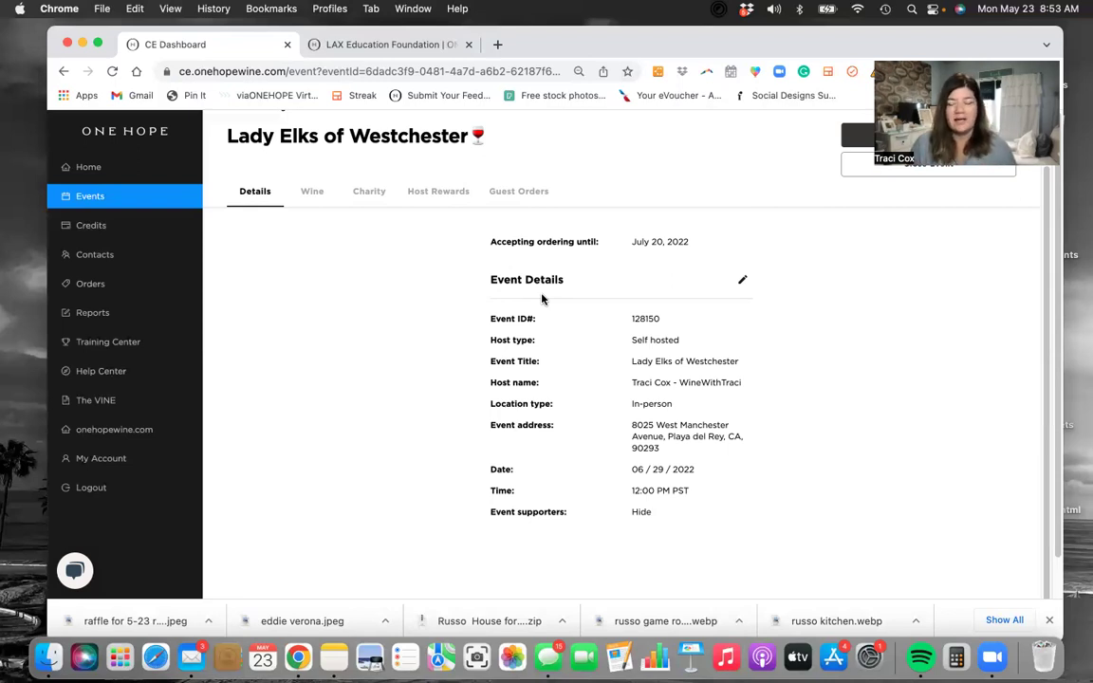
Step: Review the event's host rewards and view its public event page
scroll(542, 300, up, 1)
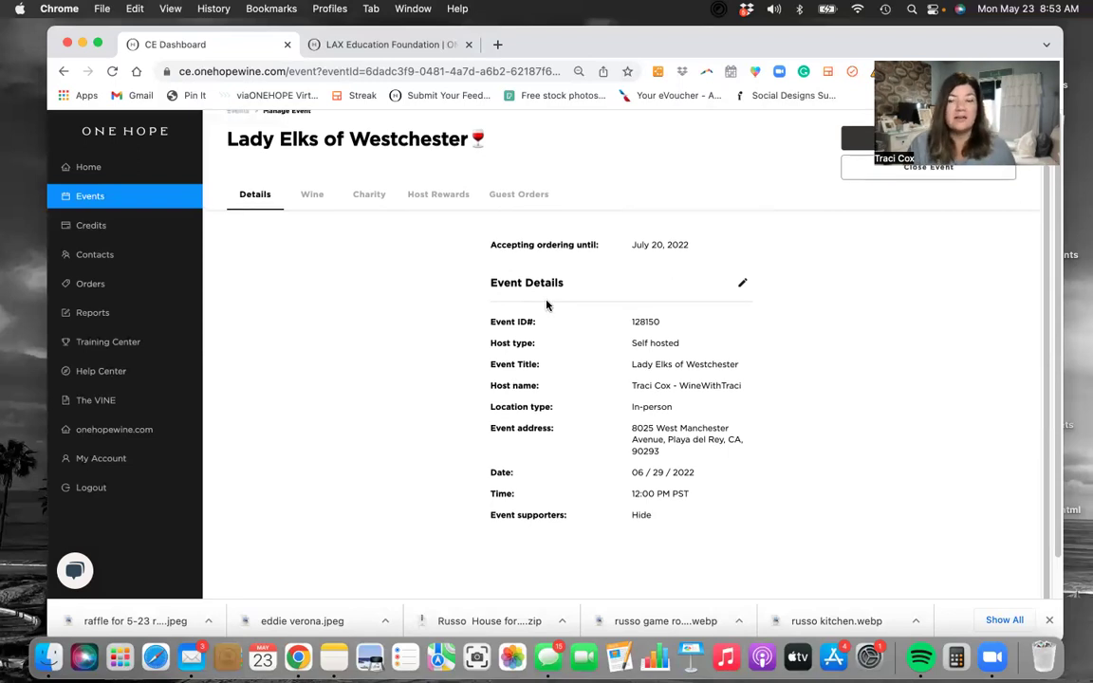
click(443, 201)
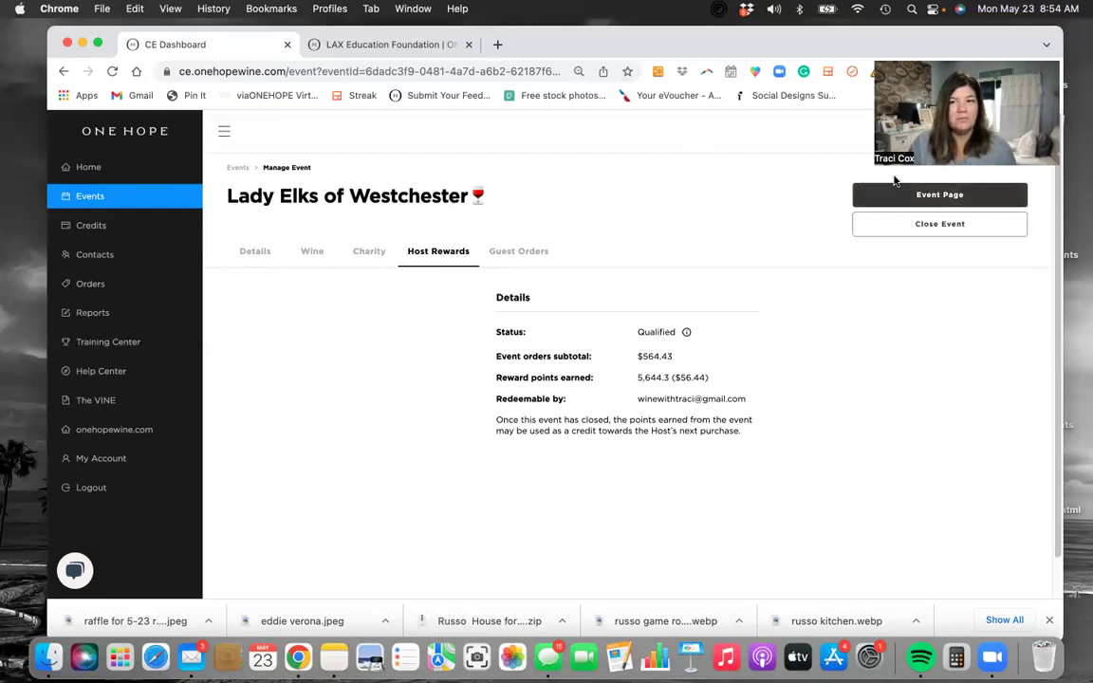
click(961, 200)
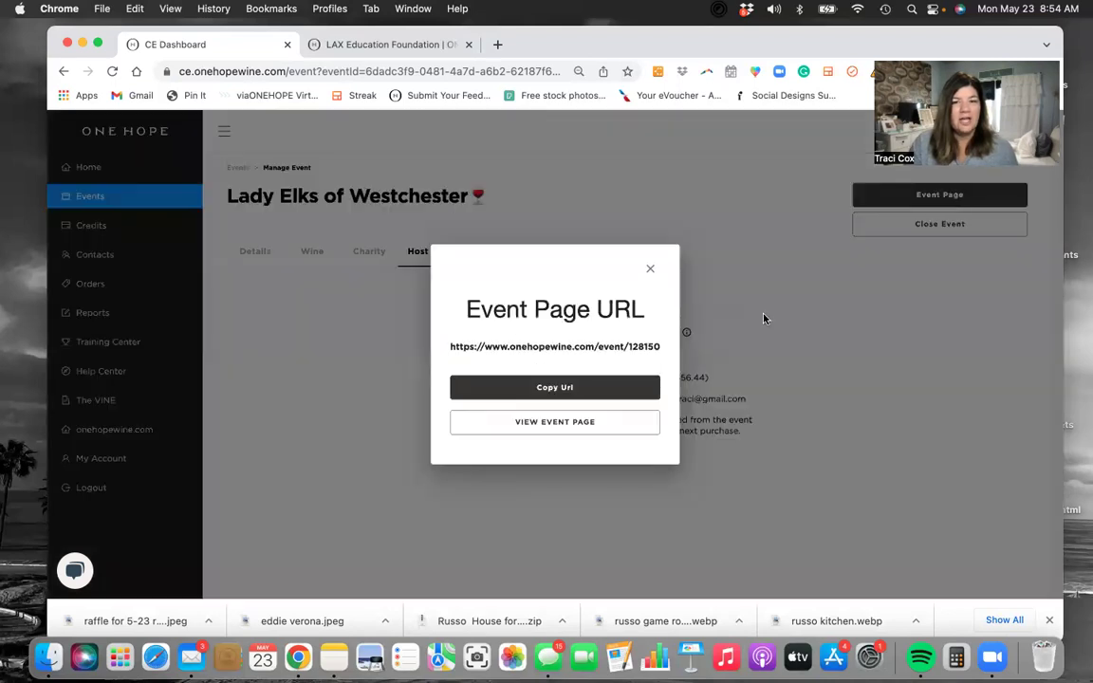
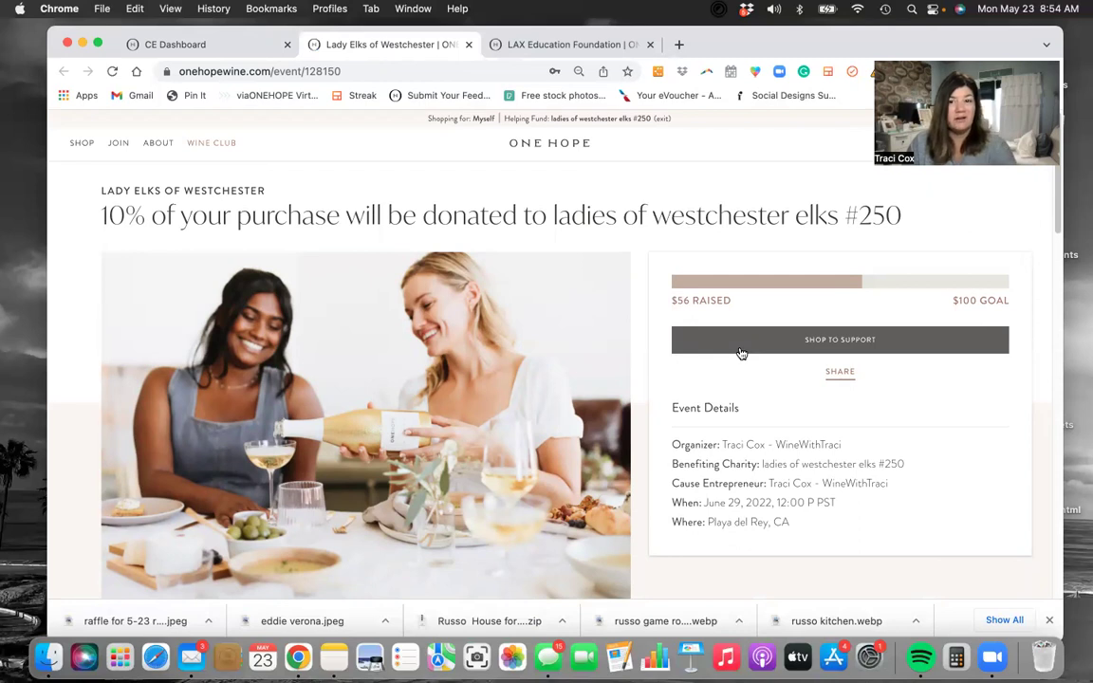
scroll(741, 354, down, 1)
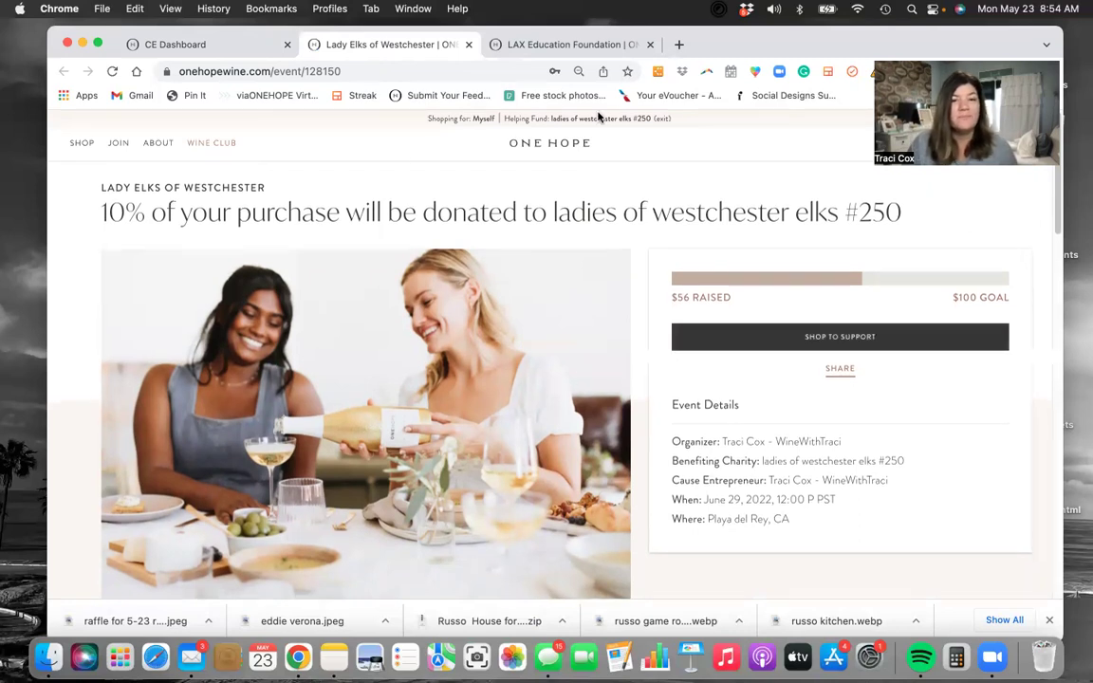
Step: Return to the Lady Elks of Westchester event in the CE Dashboard and copy its event page URL
click(252, 49)
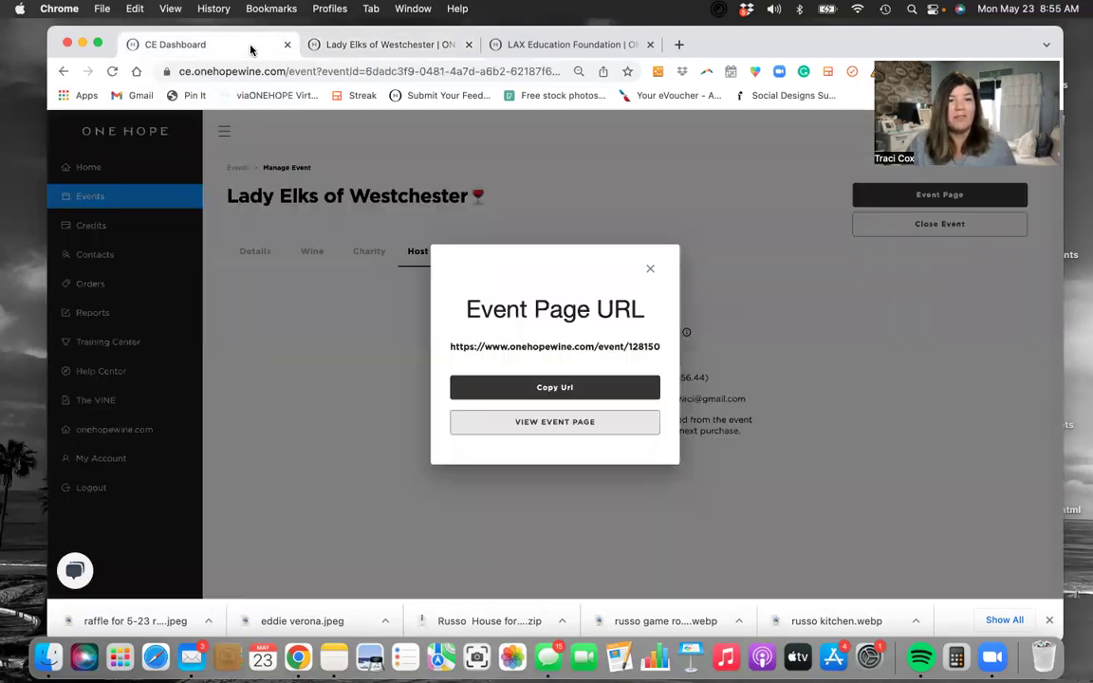
click(651, 271)
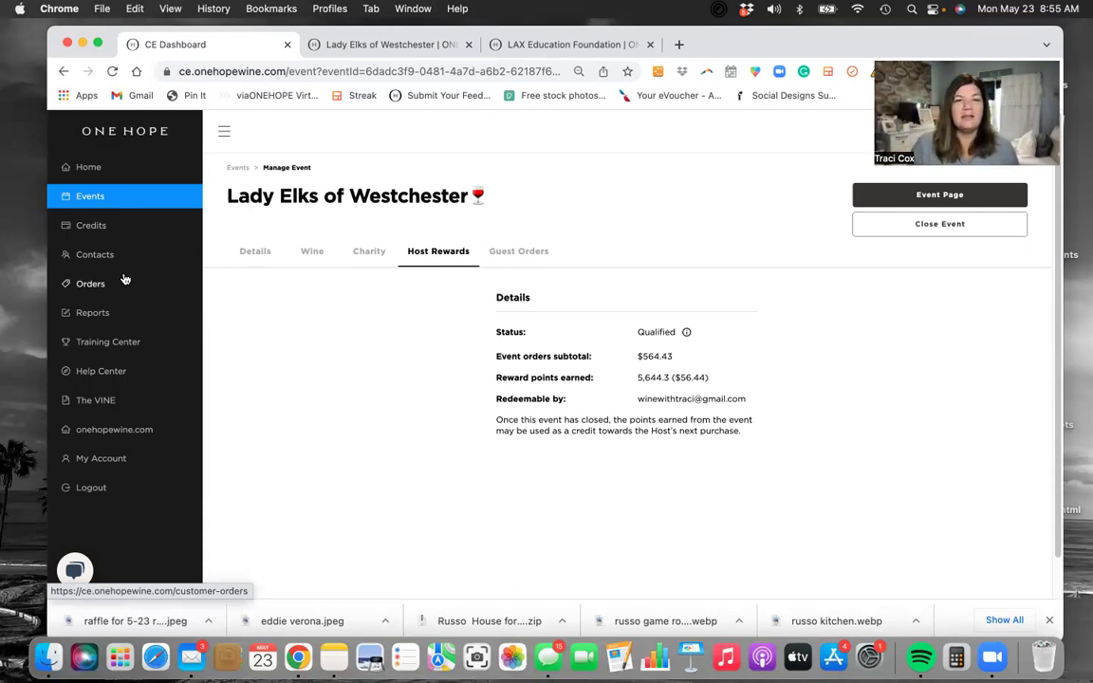
click(928, 198)
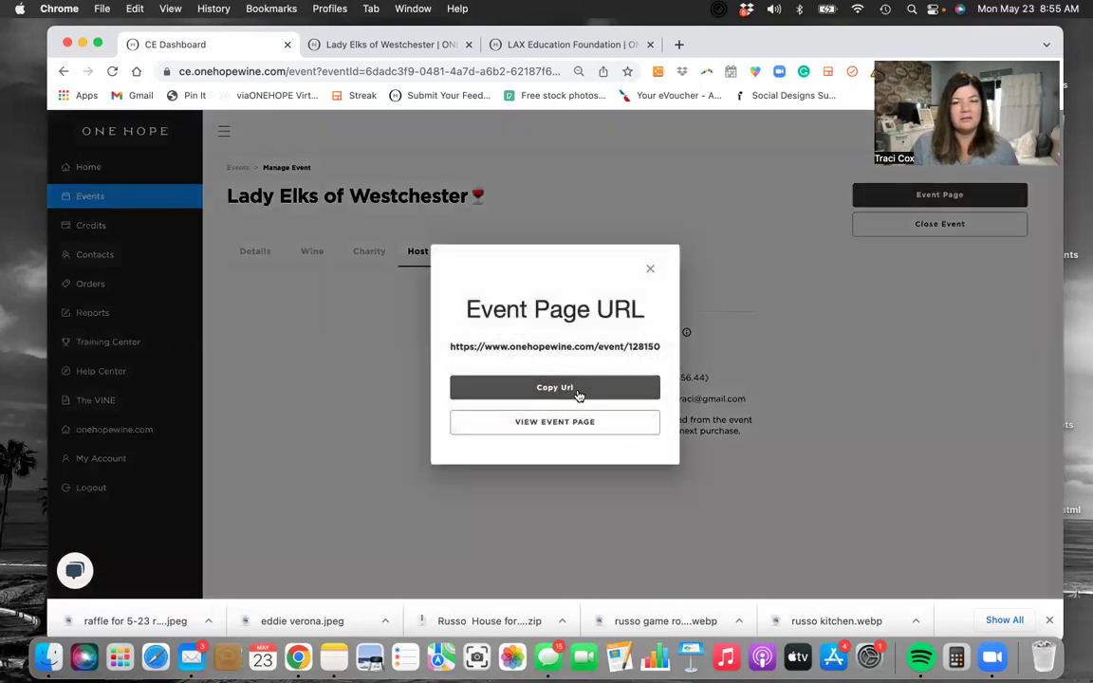
click(579, 393)
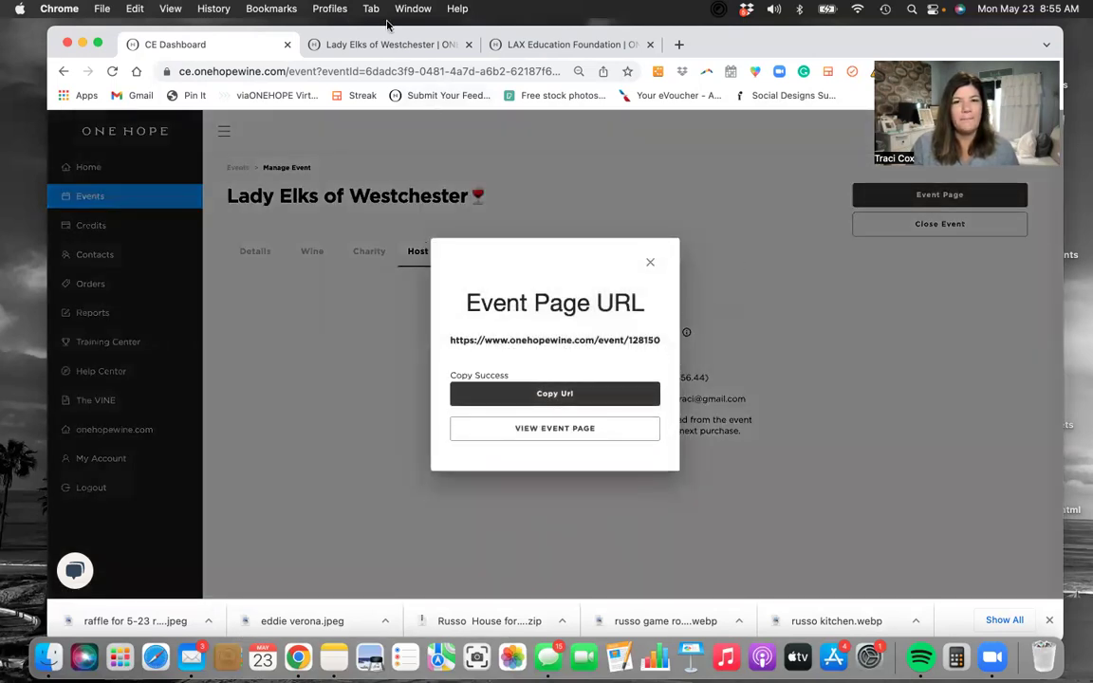
Step: View the public event pages of Lady Elks of Westchester and the LAX Education Foundation
click(428, 42)
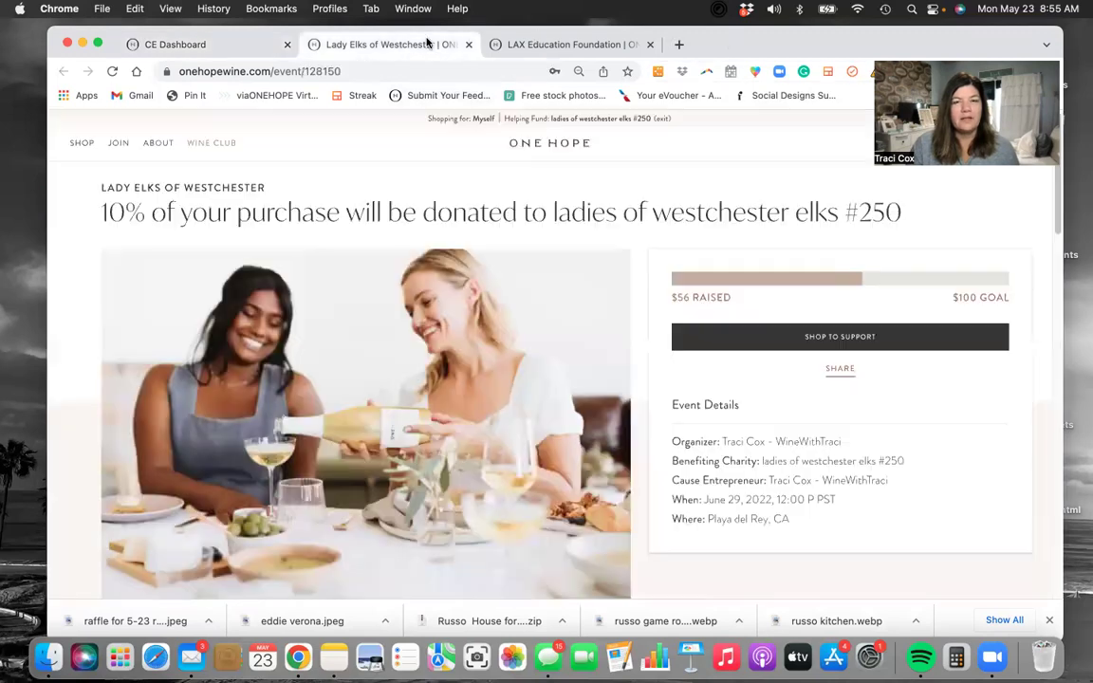
click(558, 45)
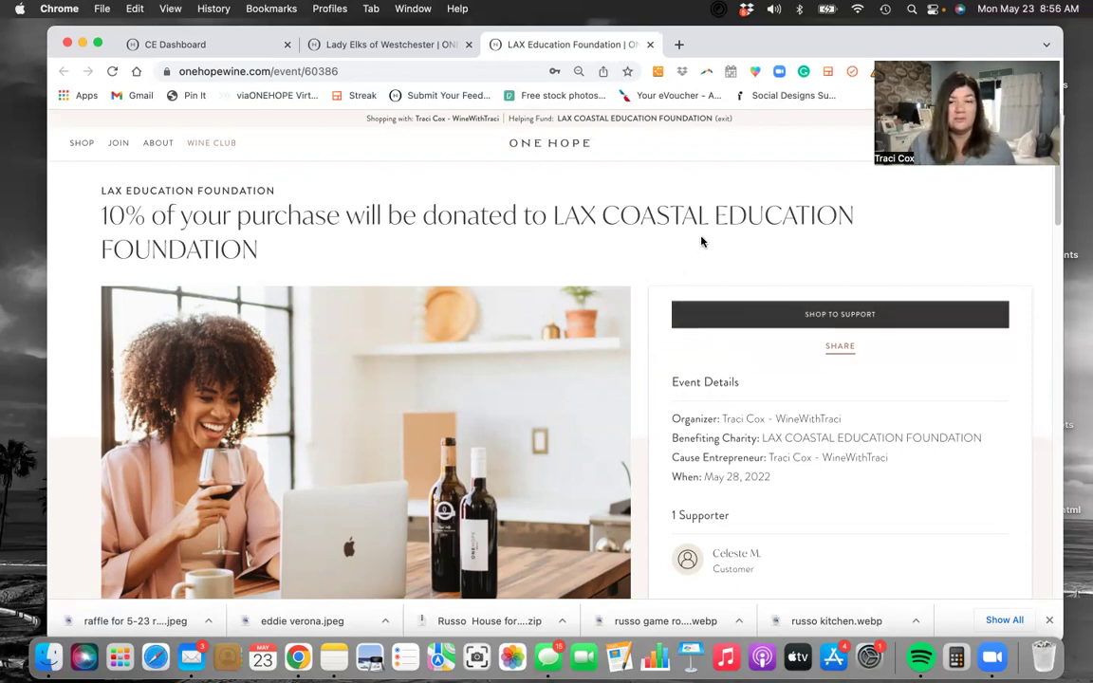
drag(755, 49, 752, 52)
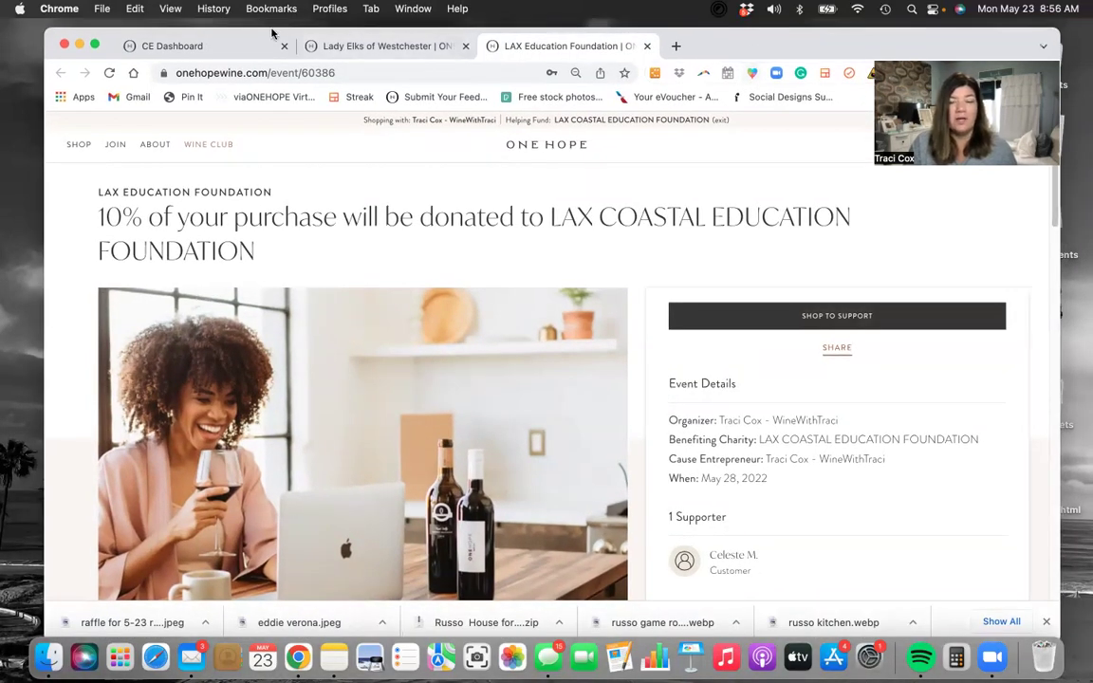
Step: Open the copied Lady Elks of Westchester event URL in a new incognito window and dismiss the welcome offer
click(104, 12)
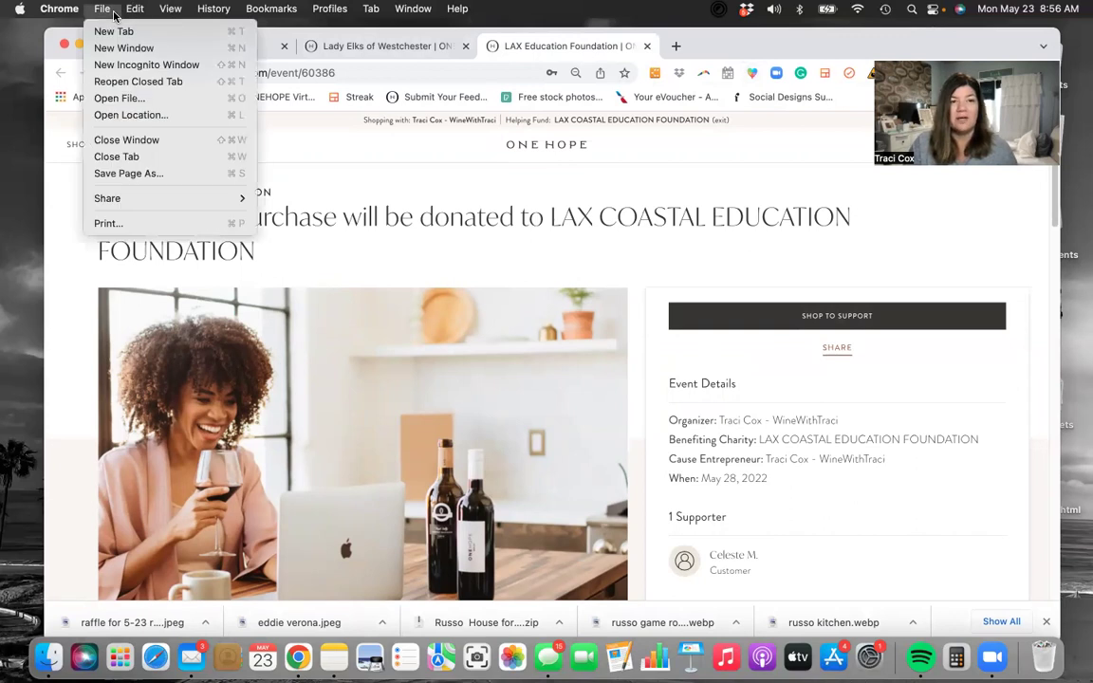
click(146, 65)
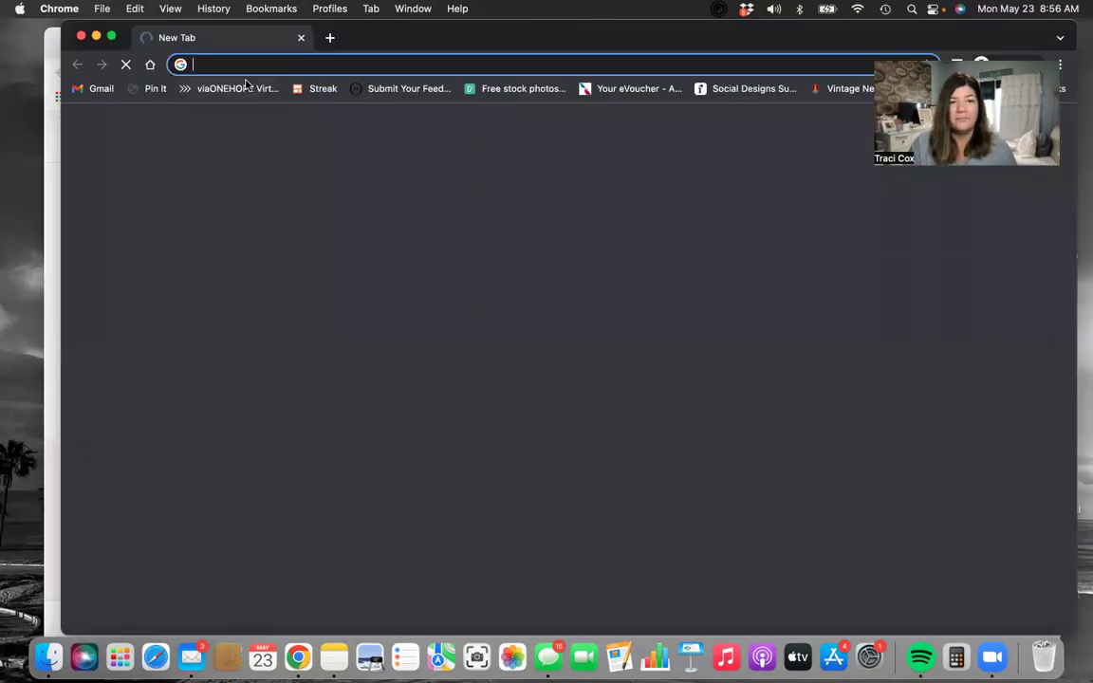
right_click(249, 64)
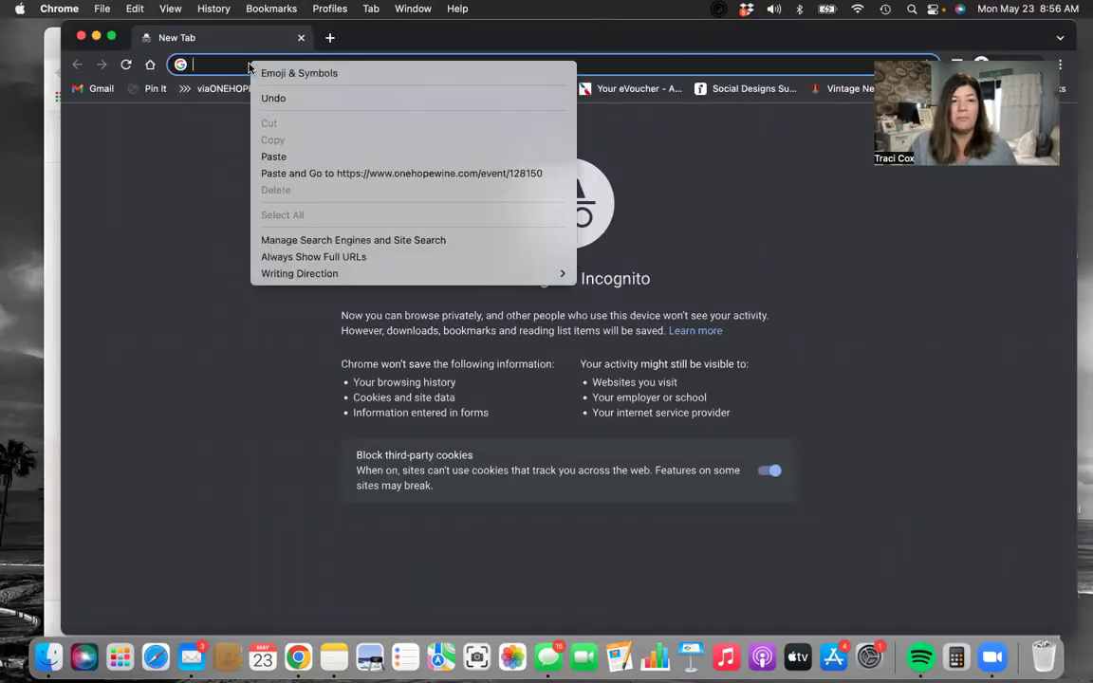
click(329, 174)
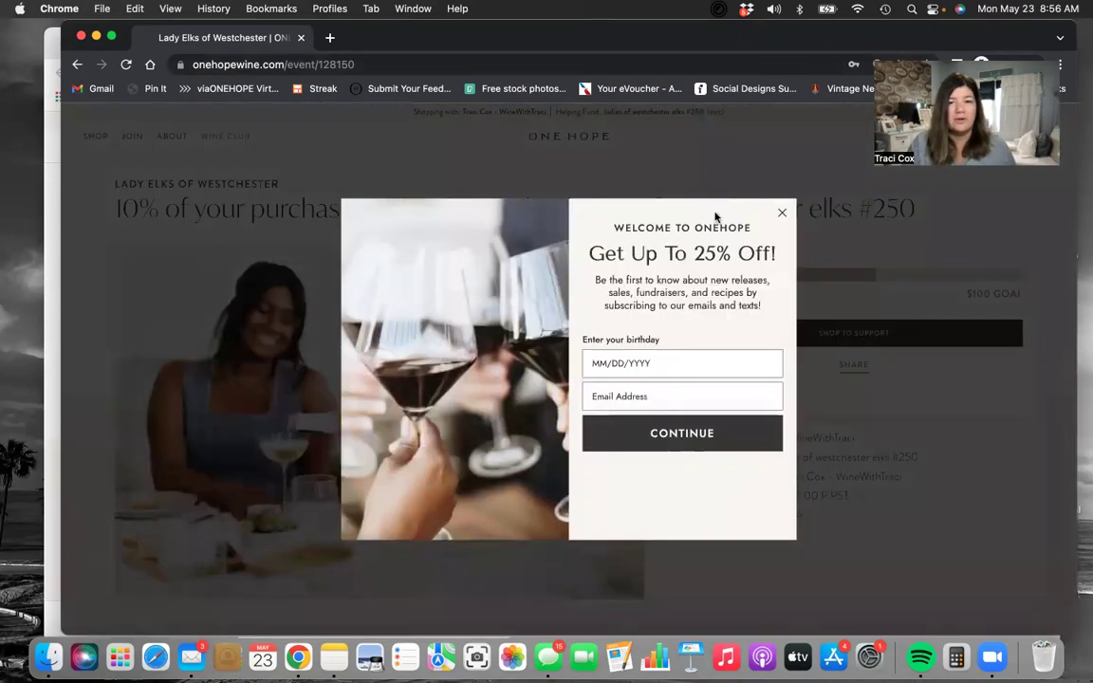
click(782, 212)
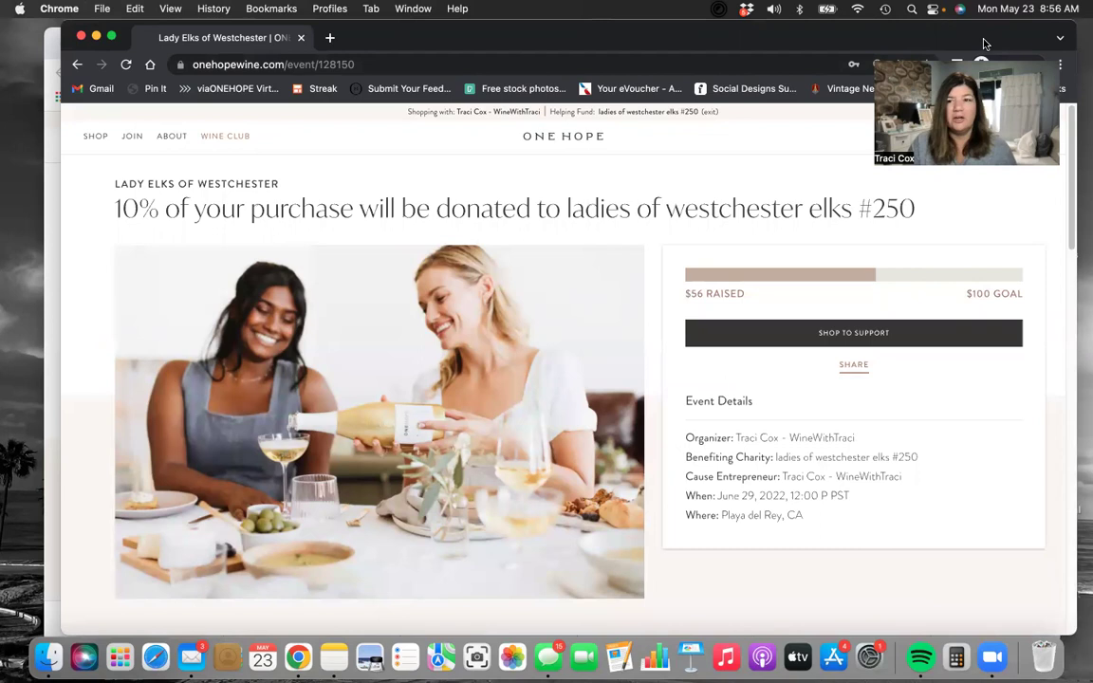
click(1060, 64)
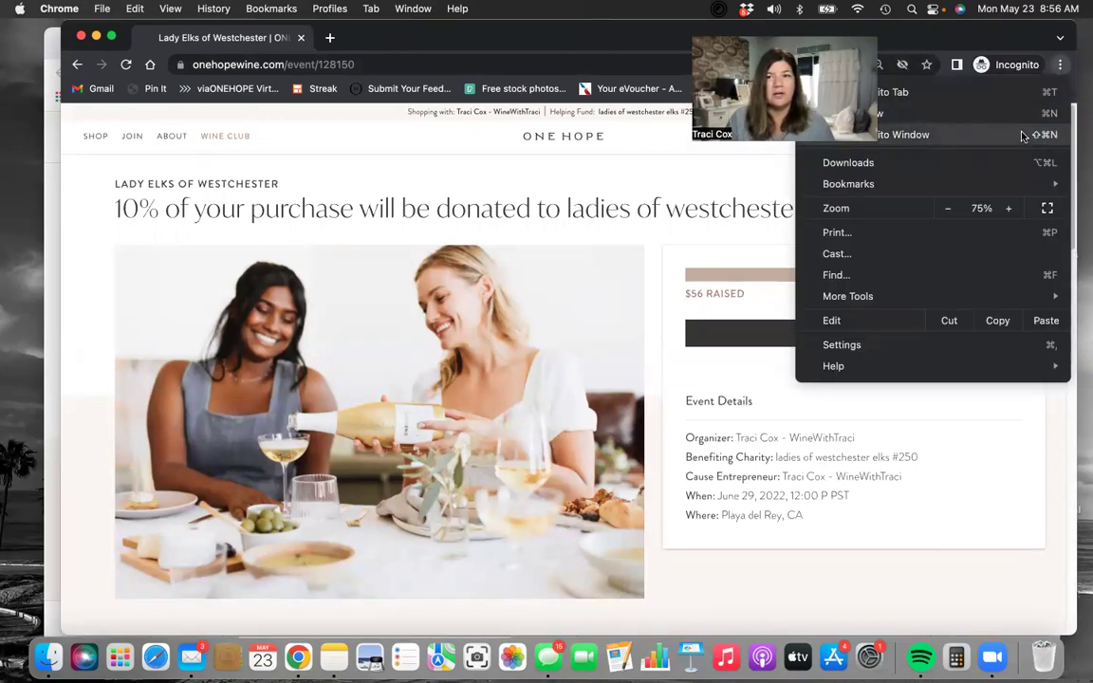
click(1020, 44)
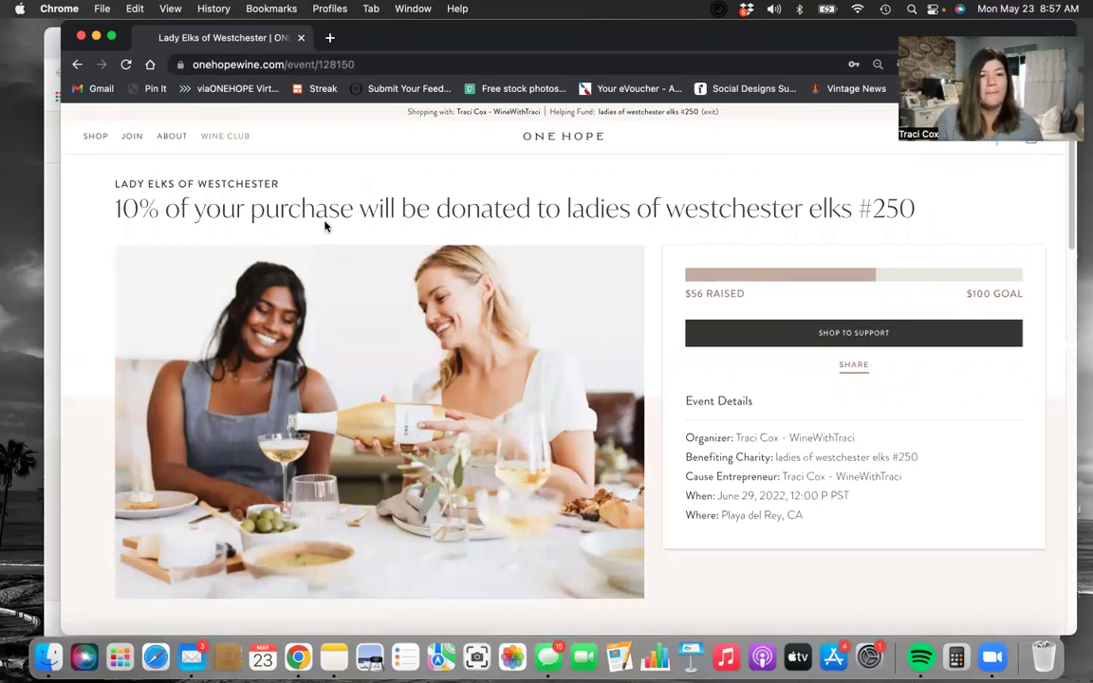
Step: Open the shop's Sale section and look over the mystery packs
mouse_move(95, 138)
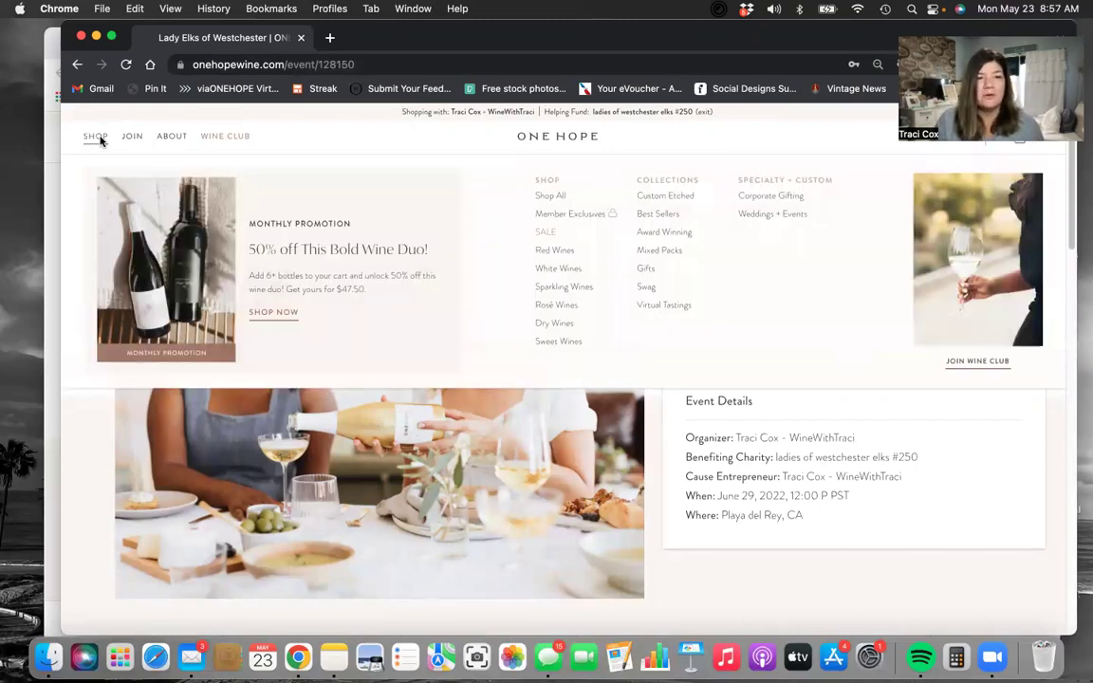
click(547, 233)
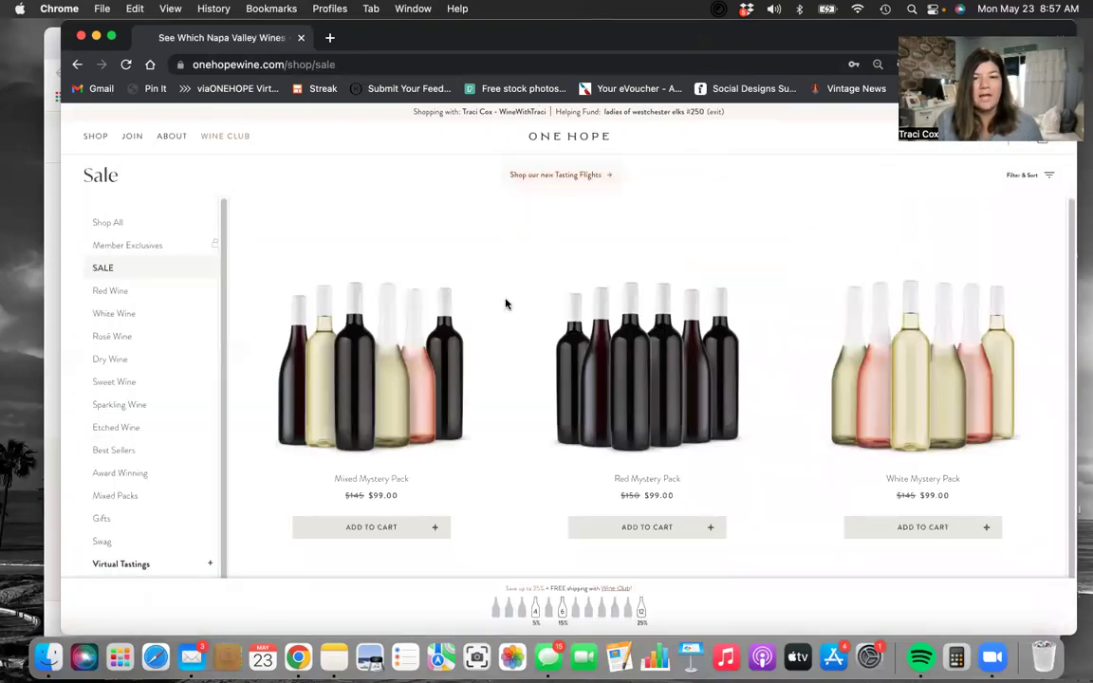
scroll(506, 305, down, 1)
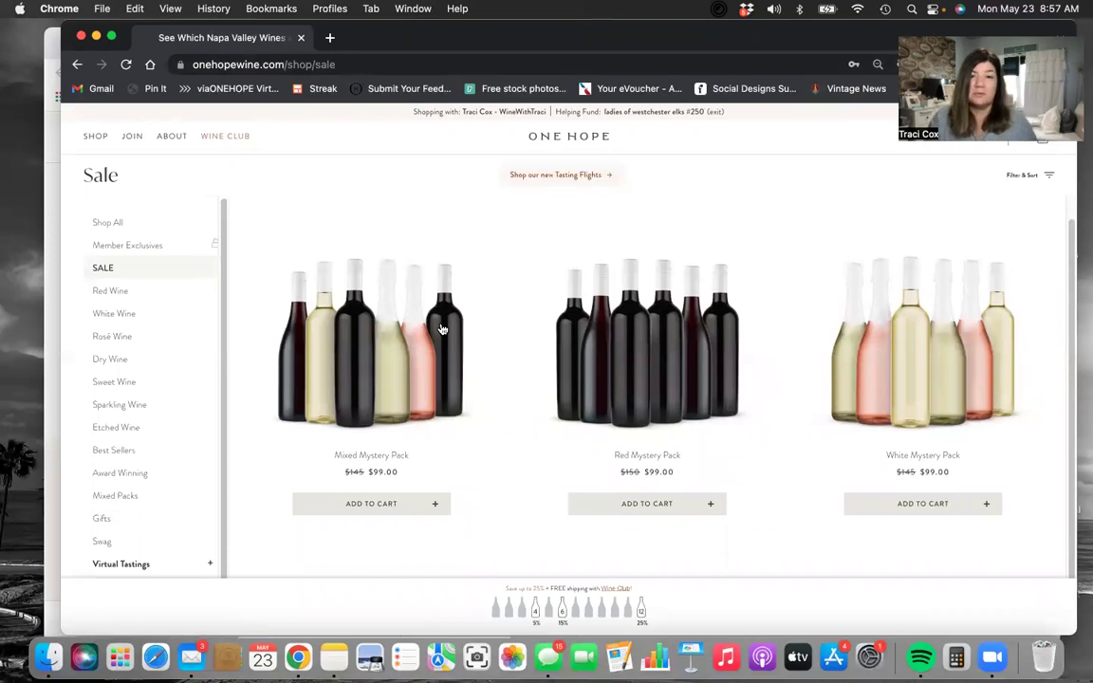
Step: Add two Vintner Collection California Red Blend and four Paso Robles Reserve Cabernet Sauvignon from Red Wine to the cart, and decline the Memorial Day offer
click(115, 293)
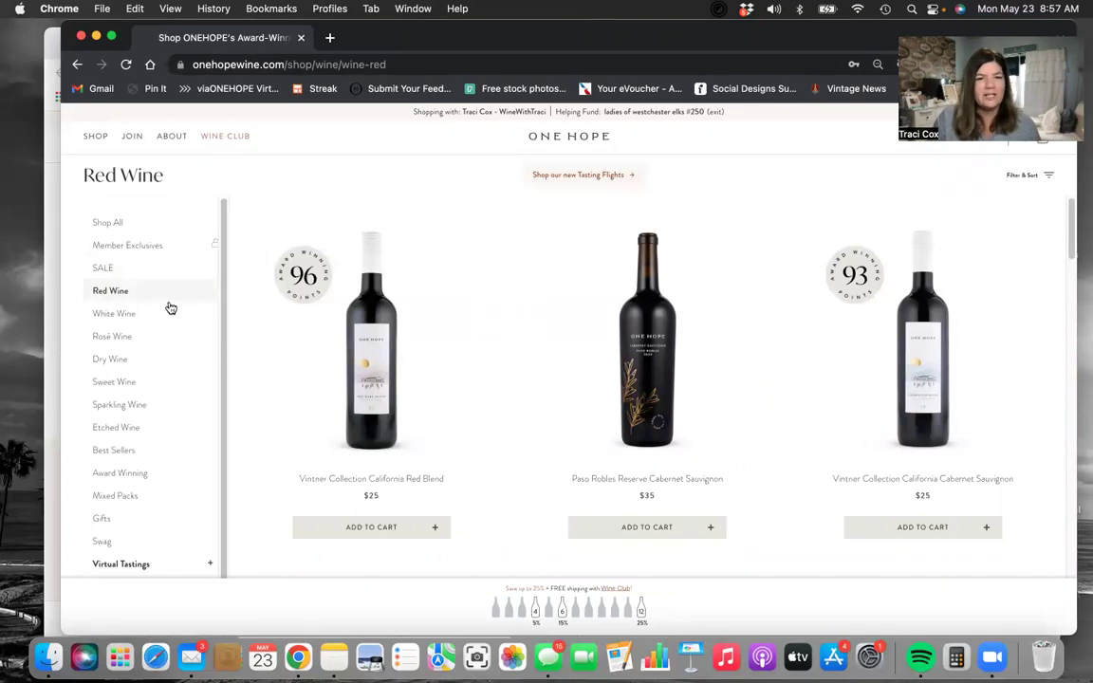
double_click(435, 529)
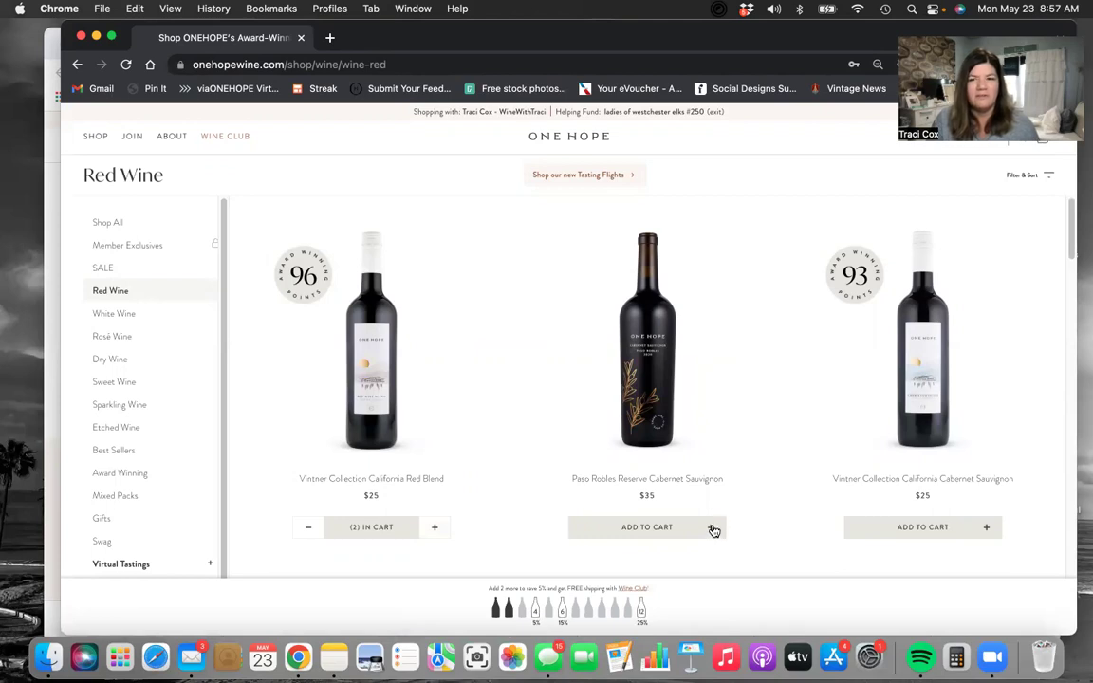
triple_click(714, 530)
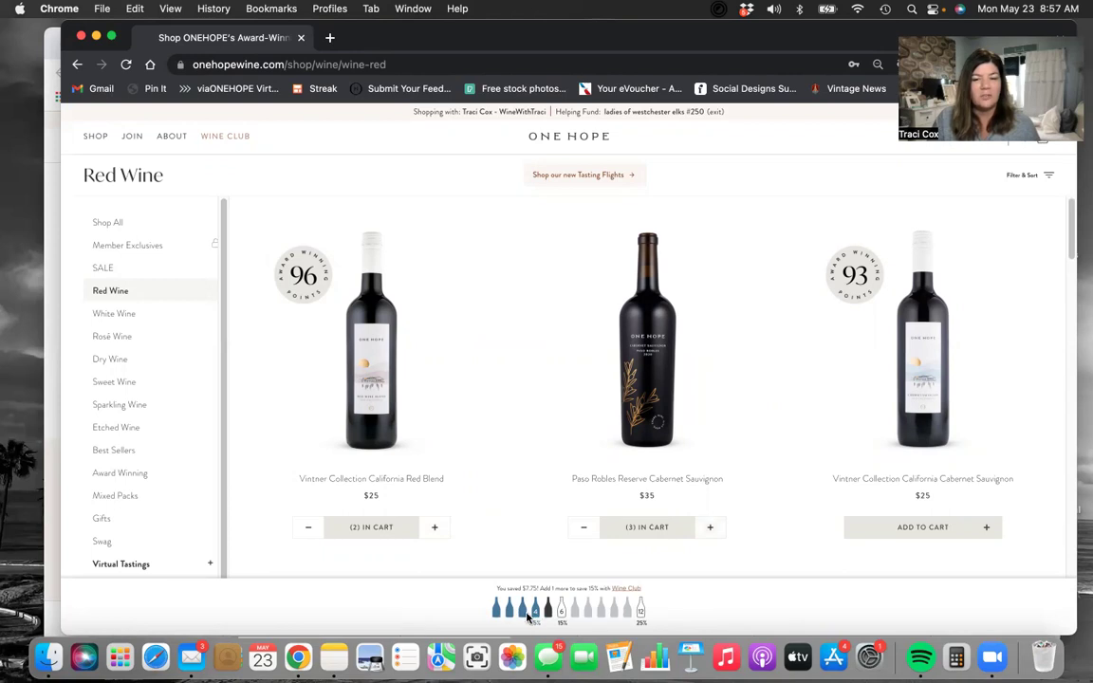
click(711, 528)
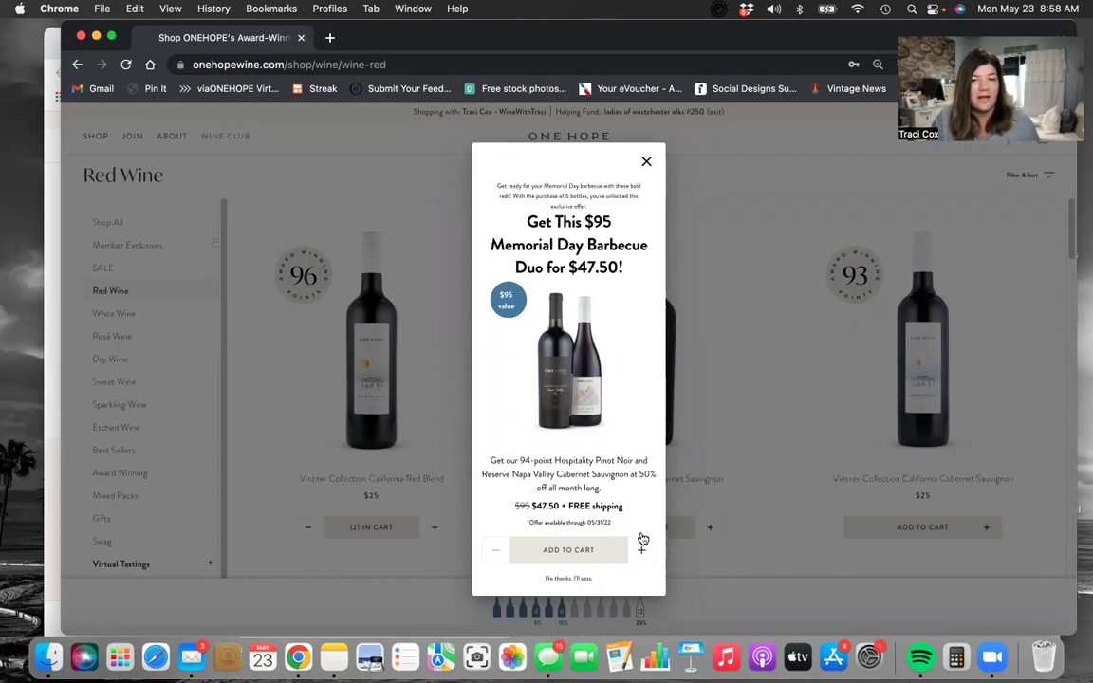
click(643, 161)
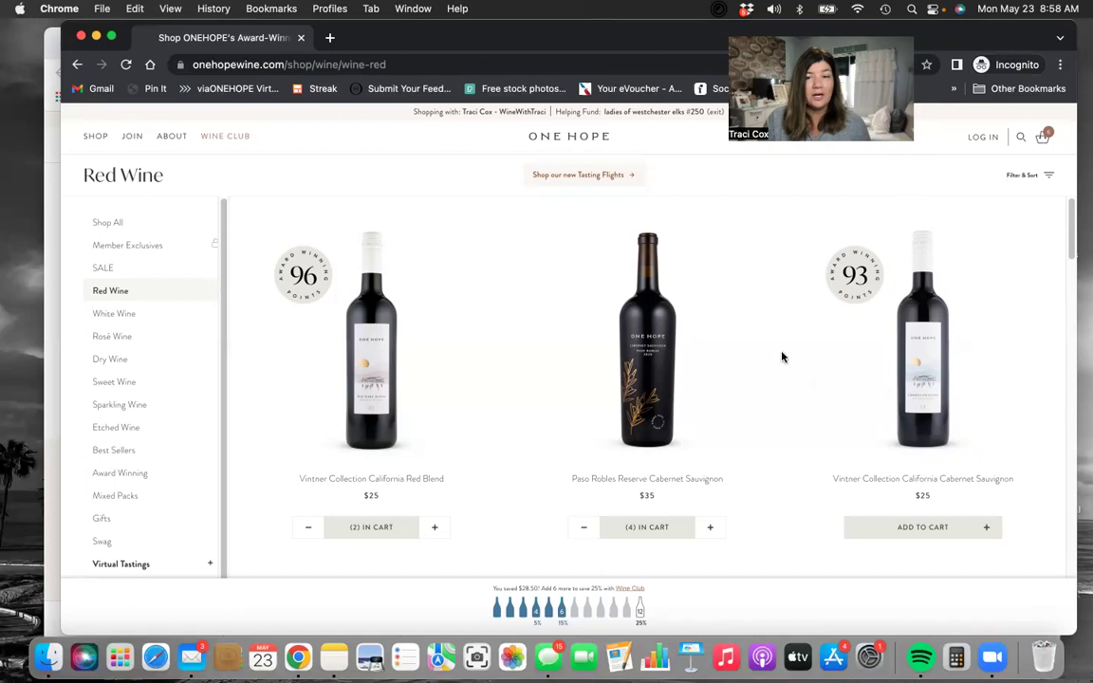
Step: Open the cart, check the Wine Club shipment frequency options and switch the Wine Club subscription off
click(1045, 138)
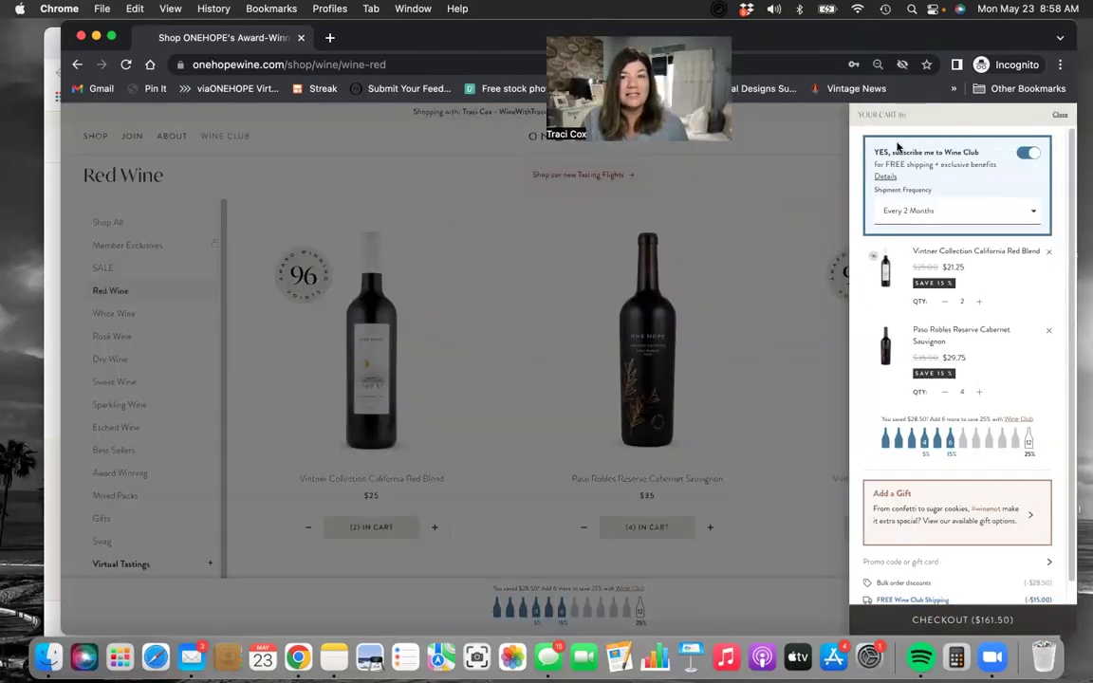
click(1037, 155)
click(1038, 156)
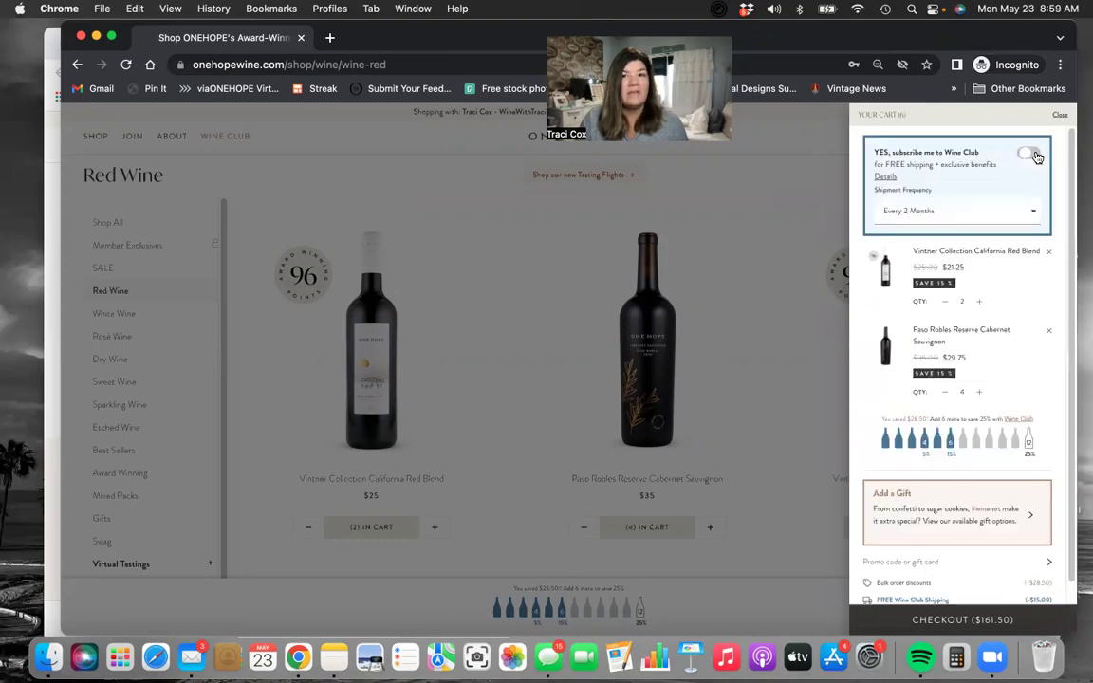
click(1031, 213)
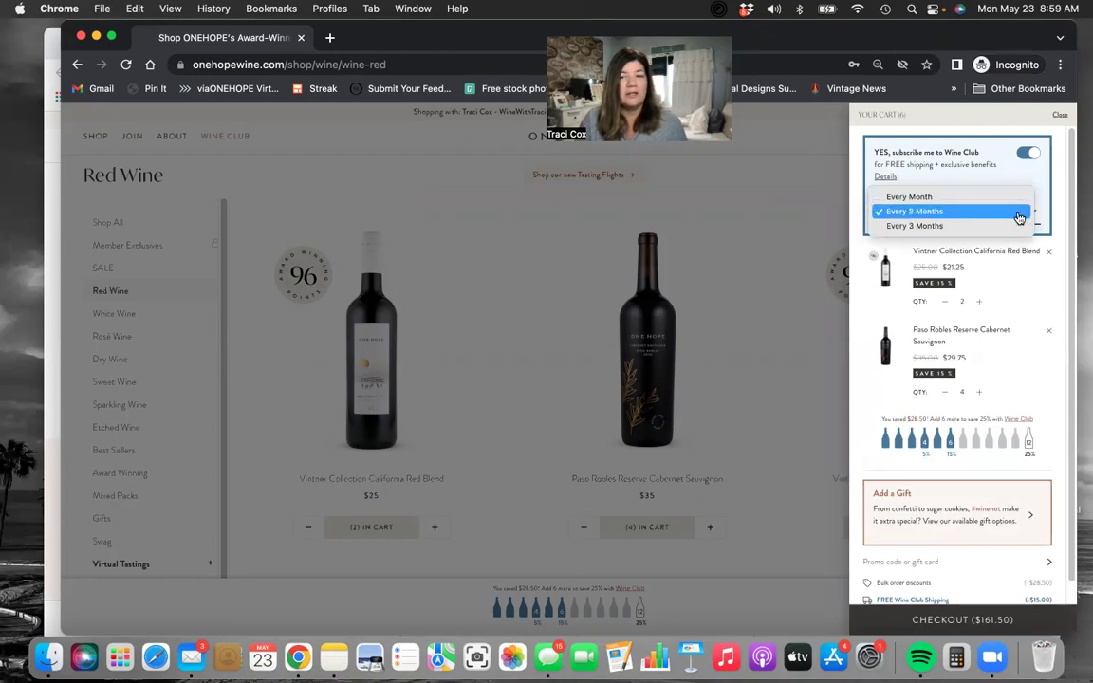
click(1026, 168)
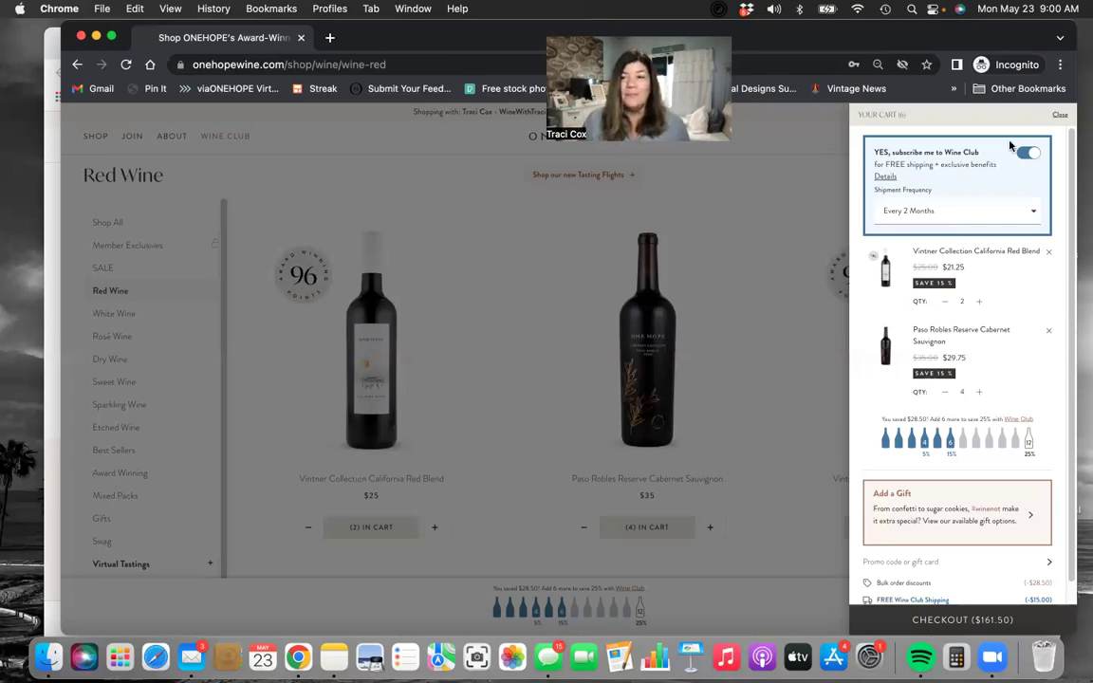
click(1035, 157)
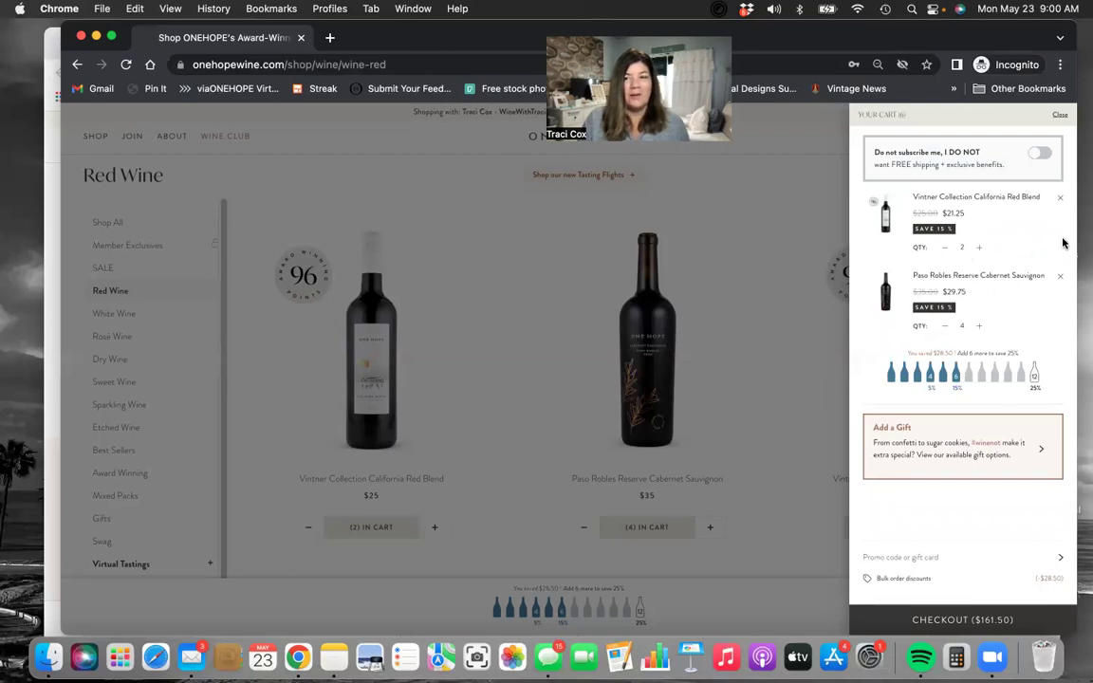
Step: Raise the Vintner Collection California Red Blend quantity to 4, return it to 2 and dismiss the promotional offer
click(980, 249)
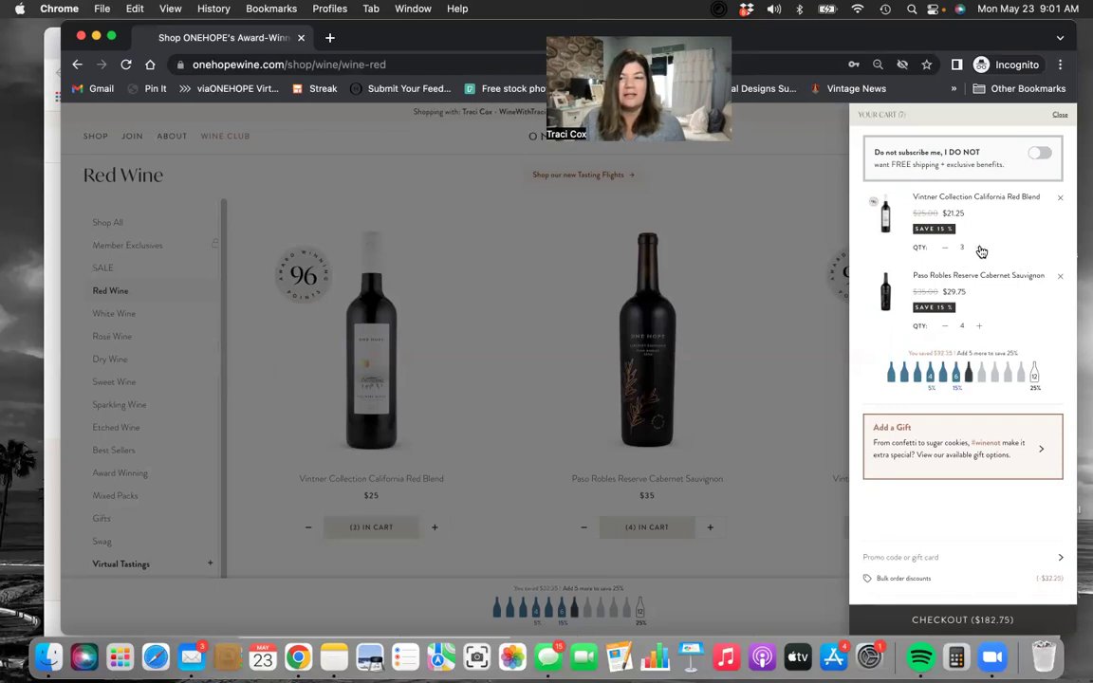
click(980, 247)
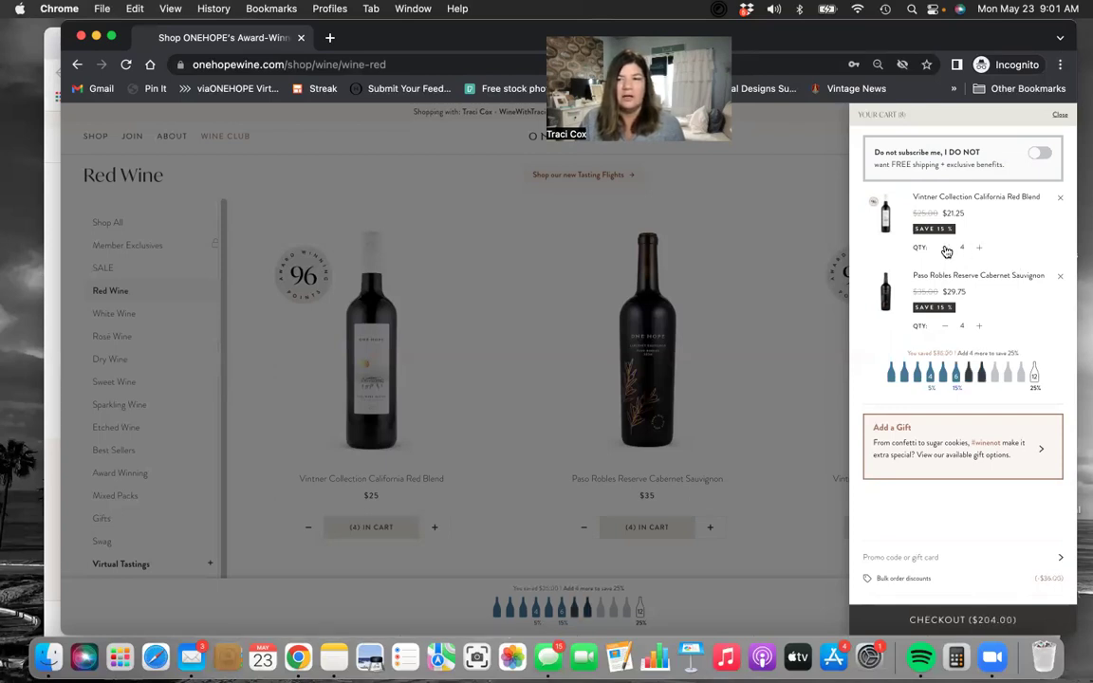
click(946, 247)
click(945, 248)
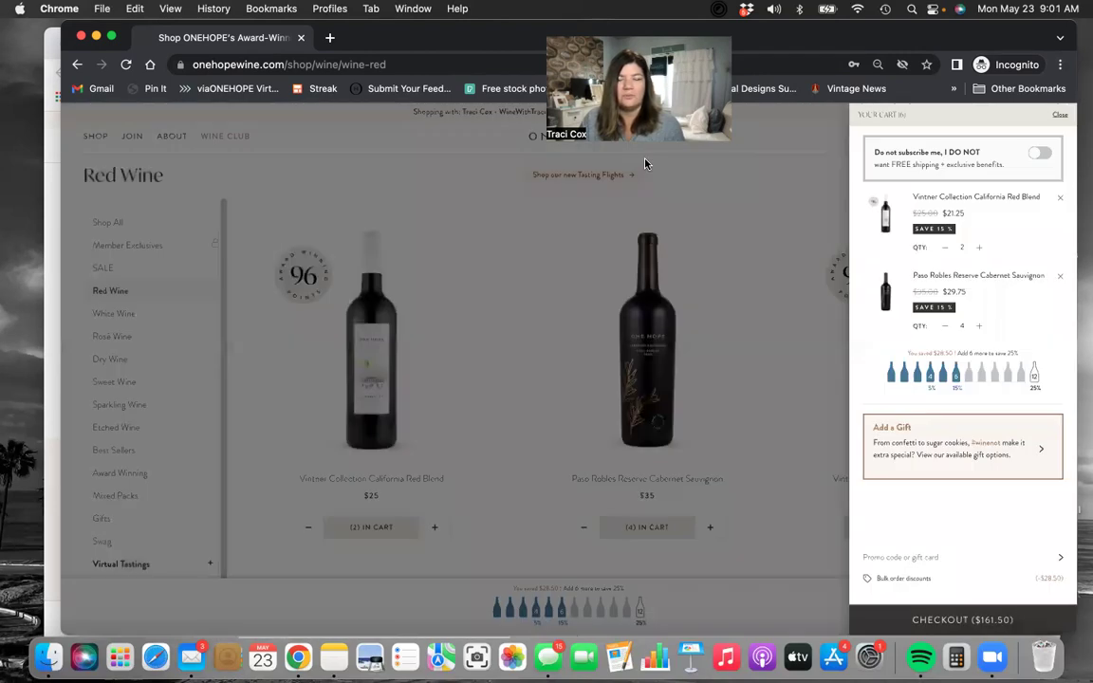
click(646, 162)
Step: Increase the Vintner Collection California Red Blend quantity to 8 for a 12-bottle cart and dismiss the promotional offer
click(981, 248)
click(980, 248)
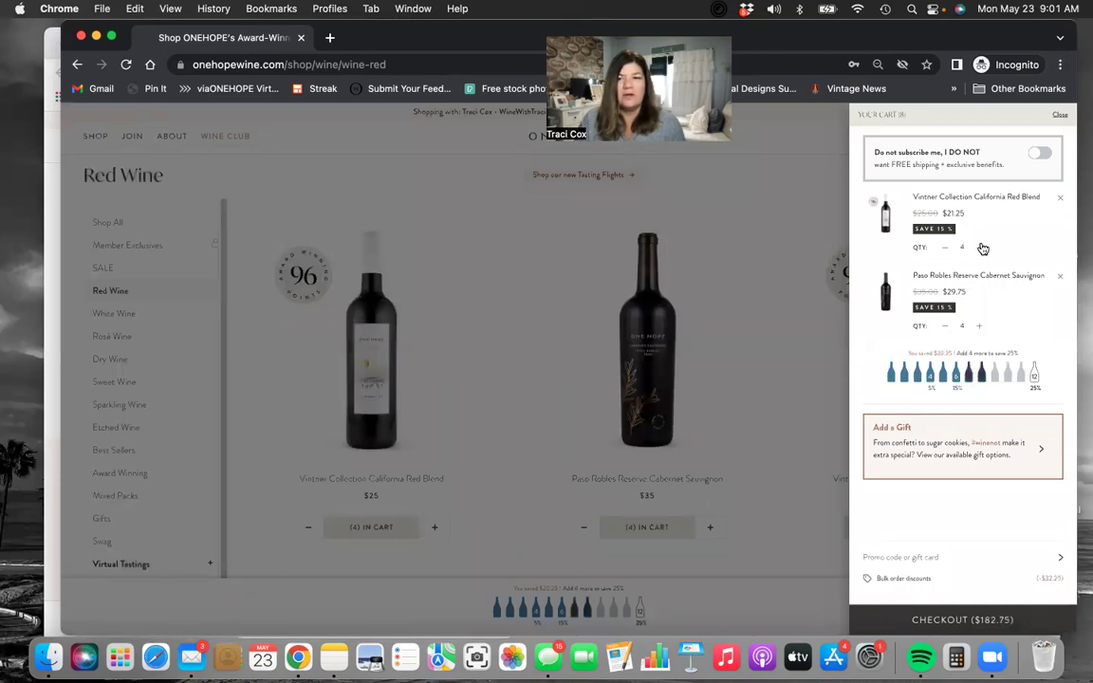
click(983, 249)
click(981, 248)
click(981, 248)
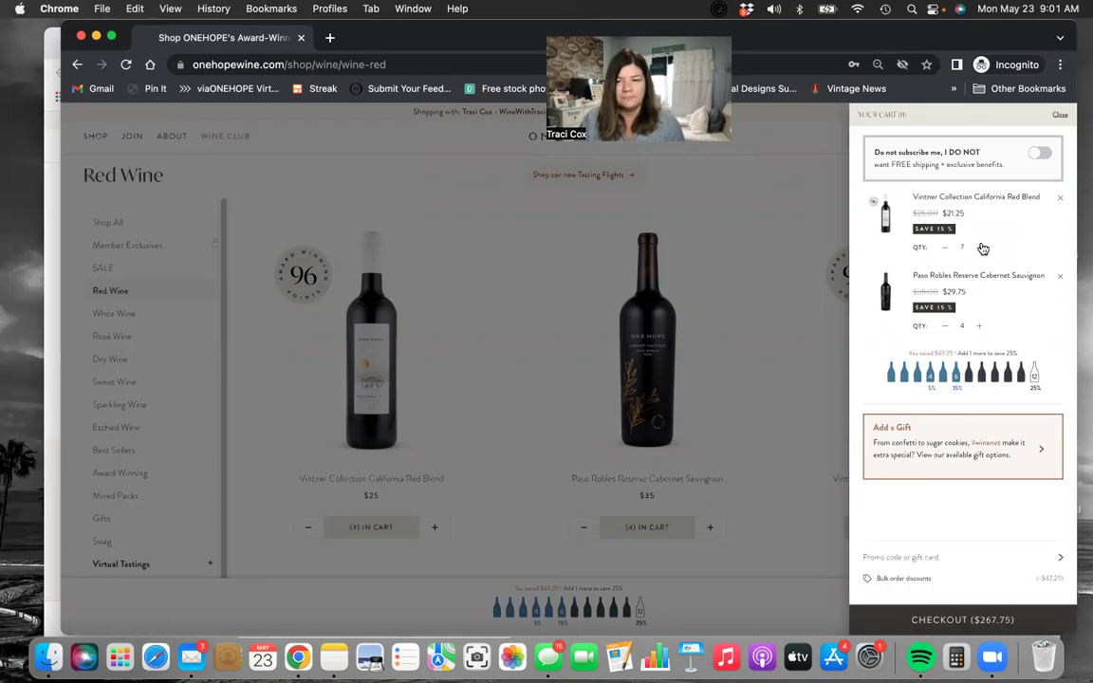
click(980, 248)
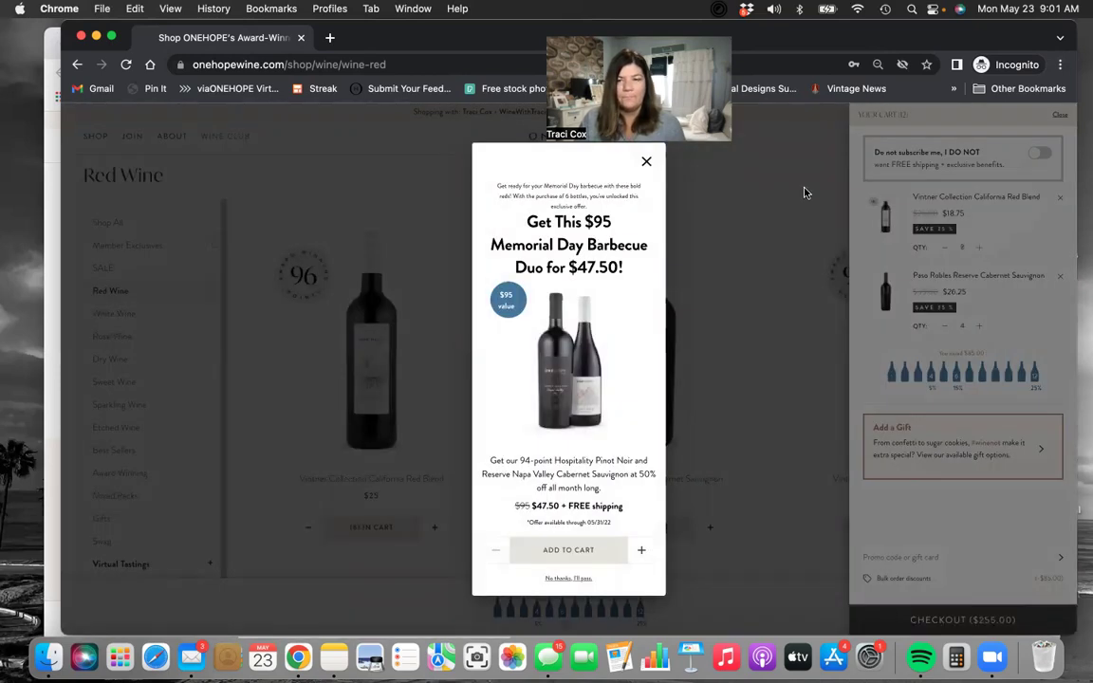
click(645, 161)
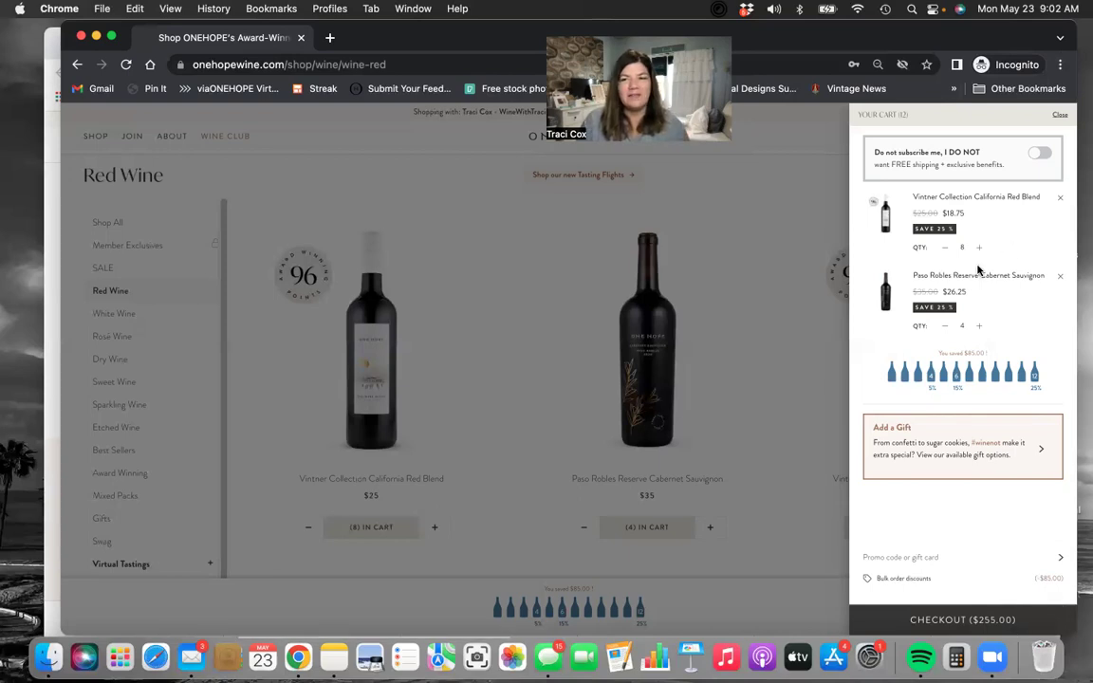
Step: Reduce the Vintner Collection California Red Blend quantity to 2 and dismiss the promotional offer
click(946, 247)
click(945, 248)
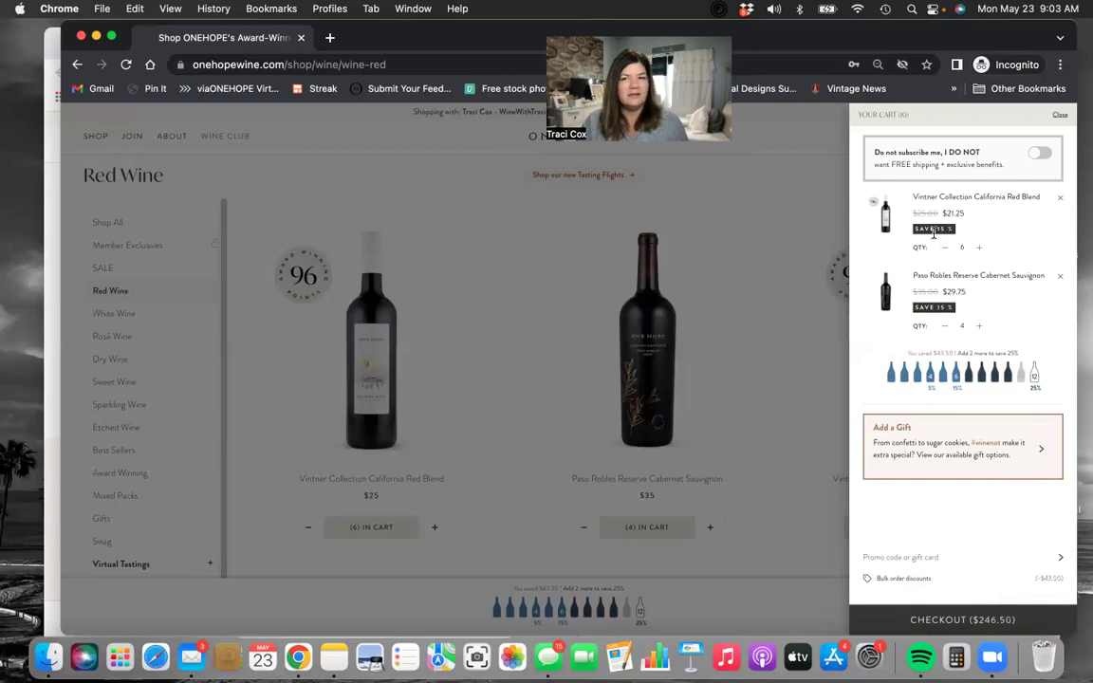
click(948, 249)
click(948, 248)
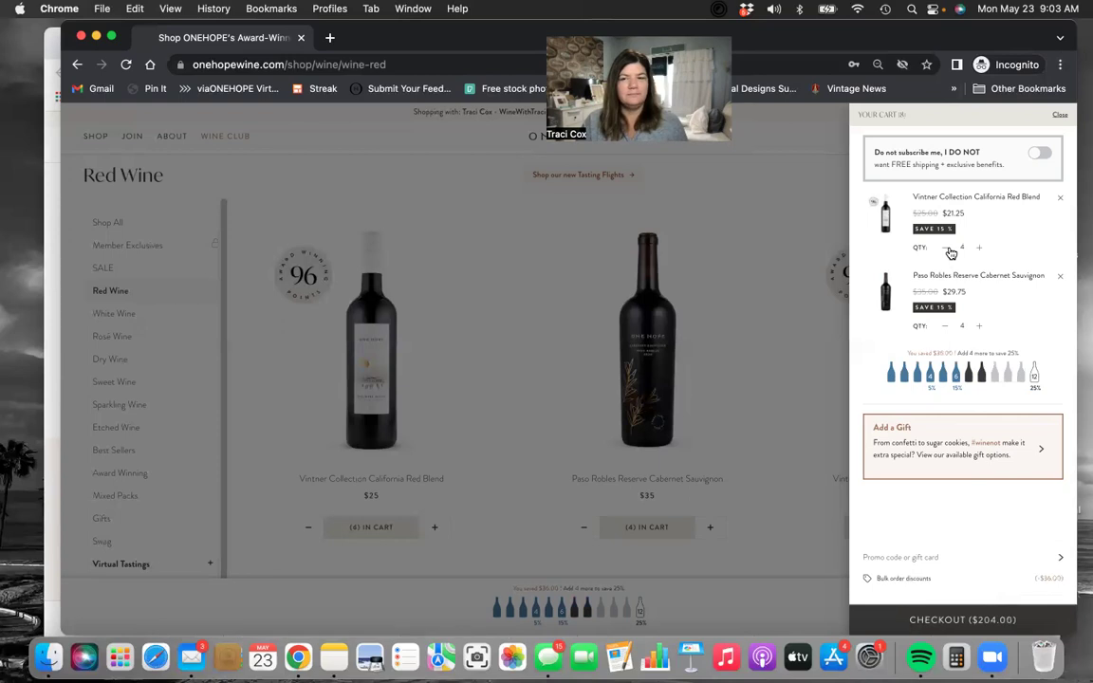
click(947, 248)
click(946, 248)
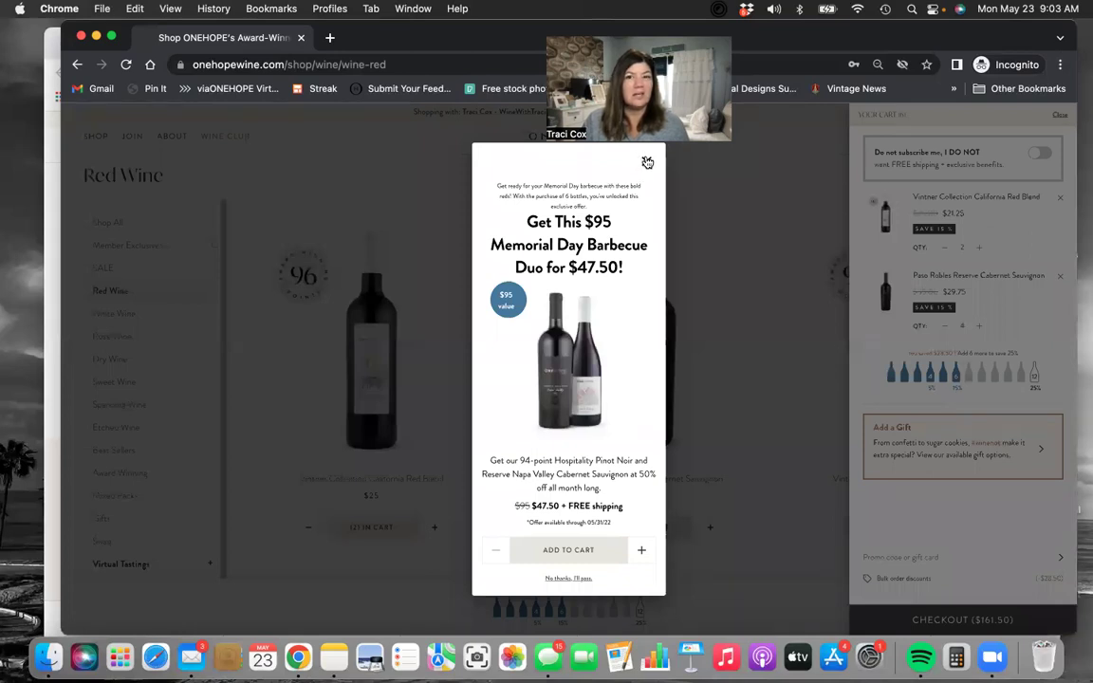
click(647, 162)
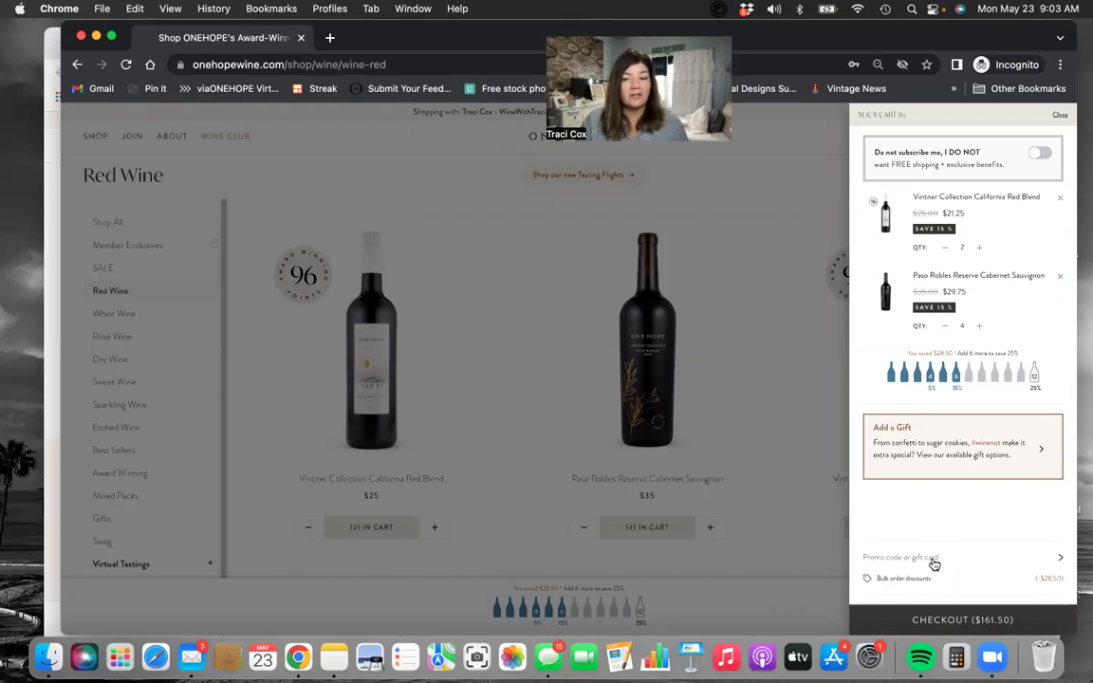
Step: View the cart's promo code and gift card entry form, and close it without entering a code
click(1067, 561)
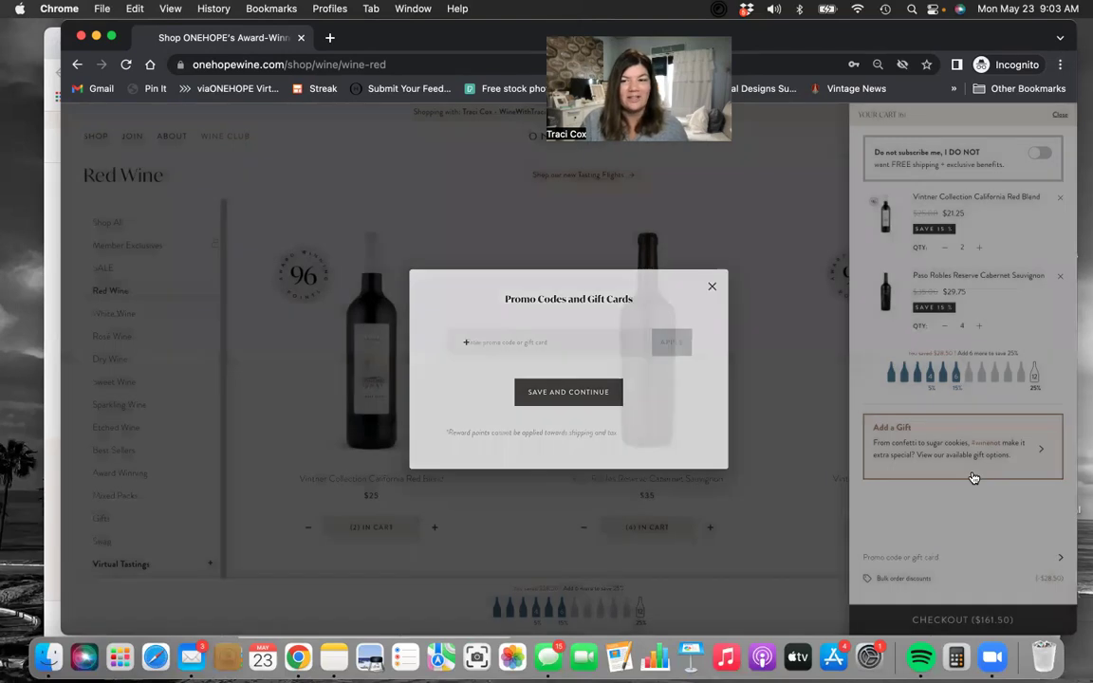
click(713, 290)
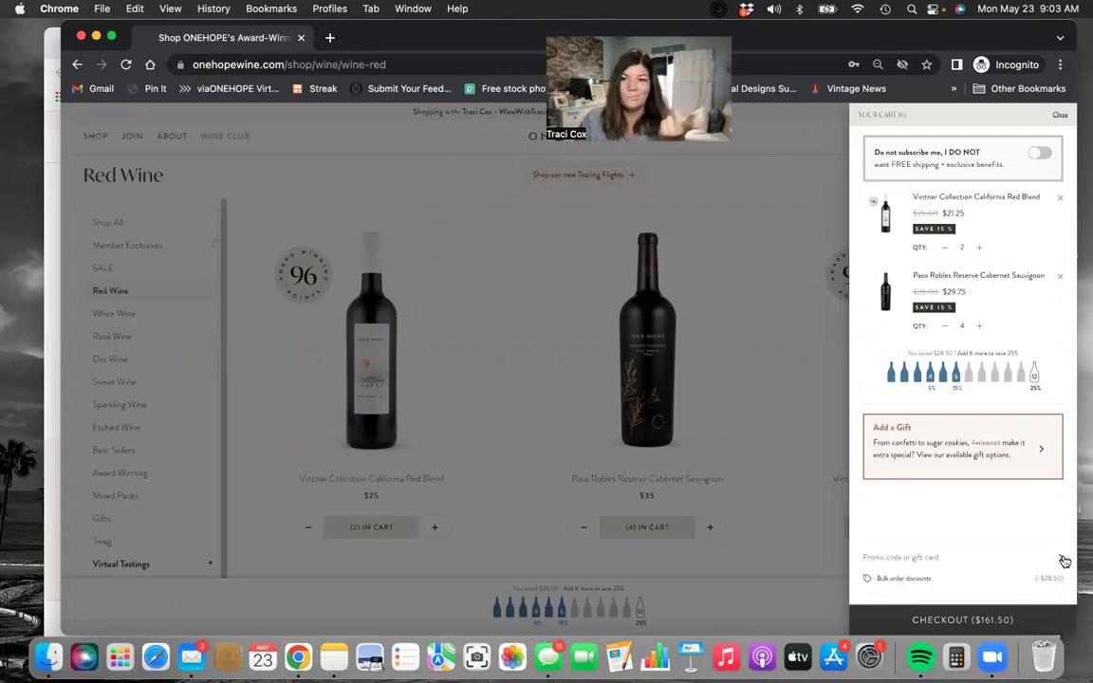
click(1045, 563)
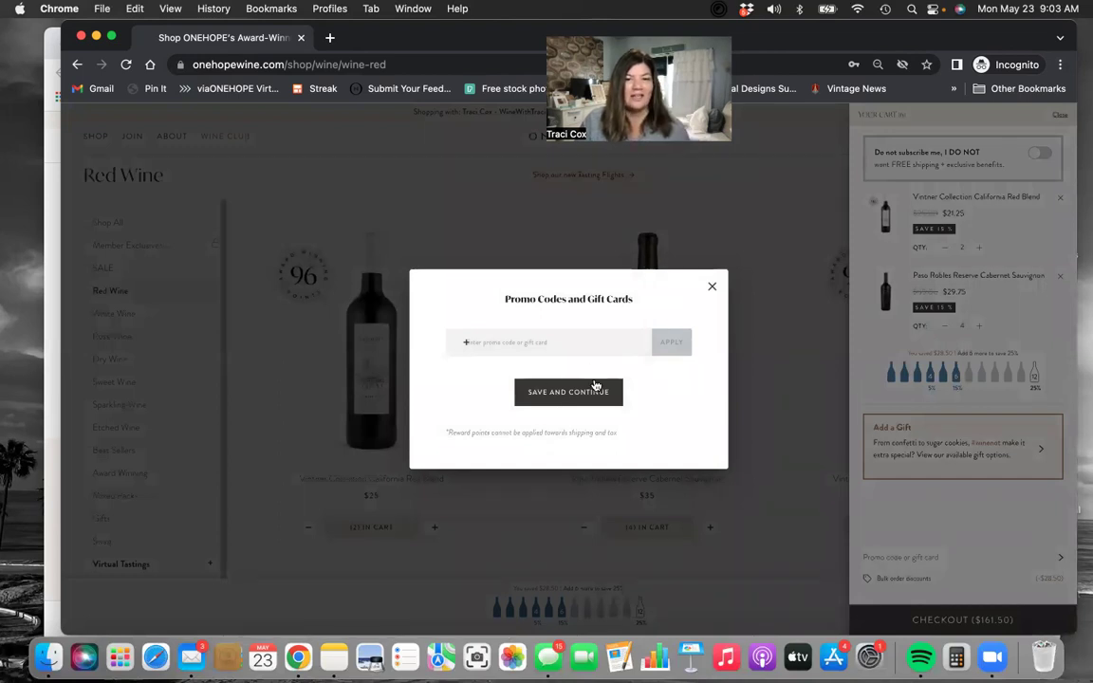
click(557, 342)
click(715, 290)
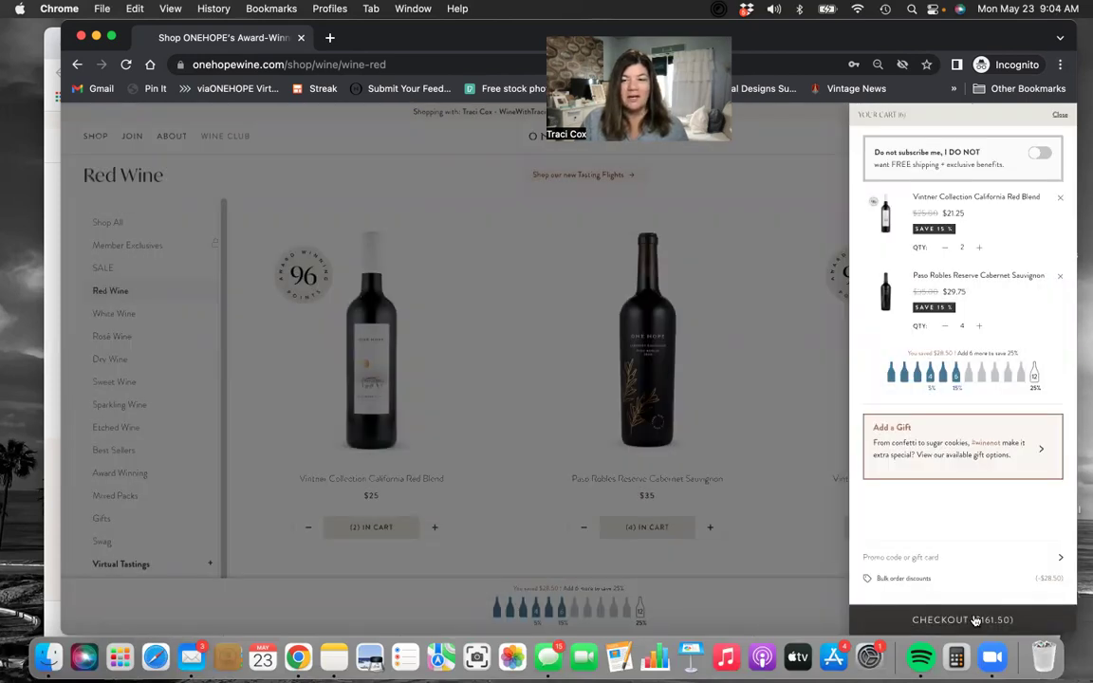
Step: Proceed to checkout from the cart and log in with the saved account's email and password
click(963, 620)
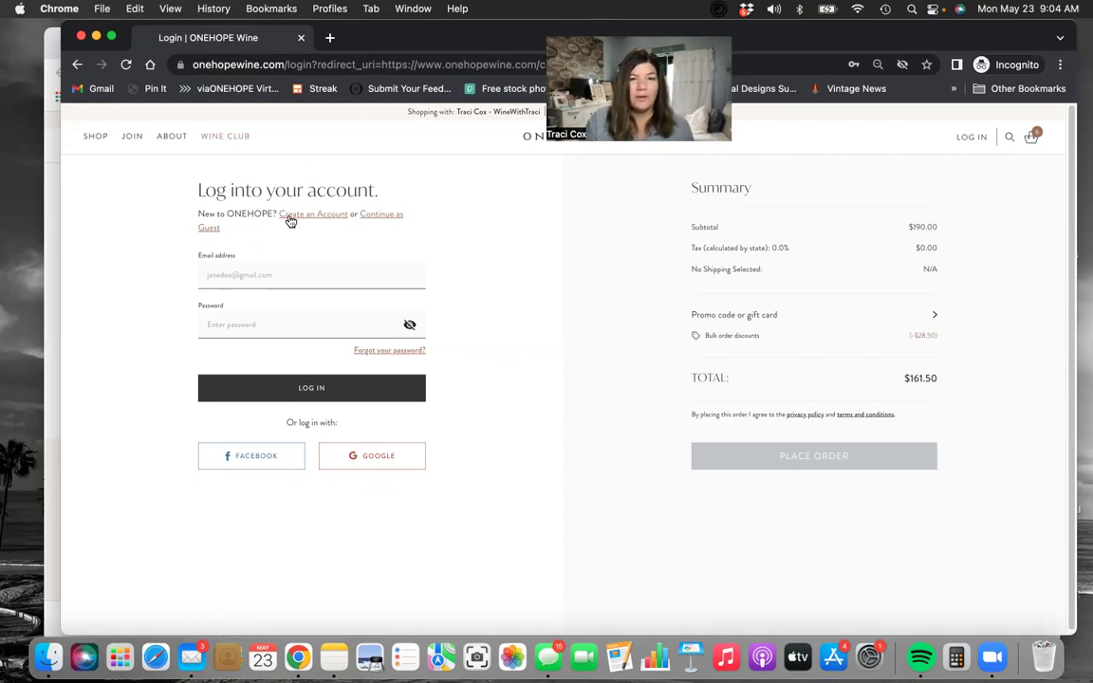
click(298, 274)
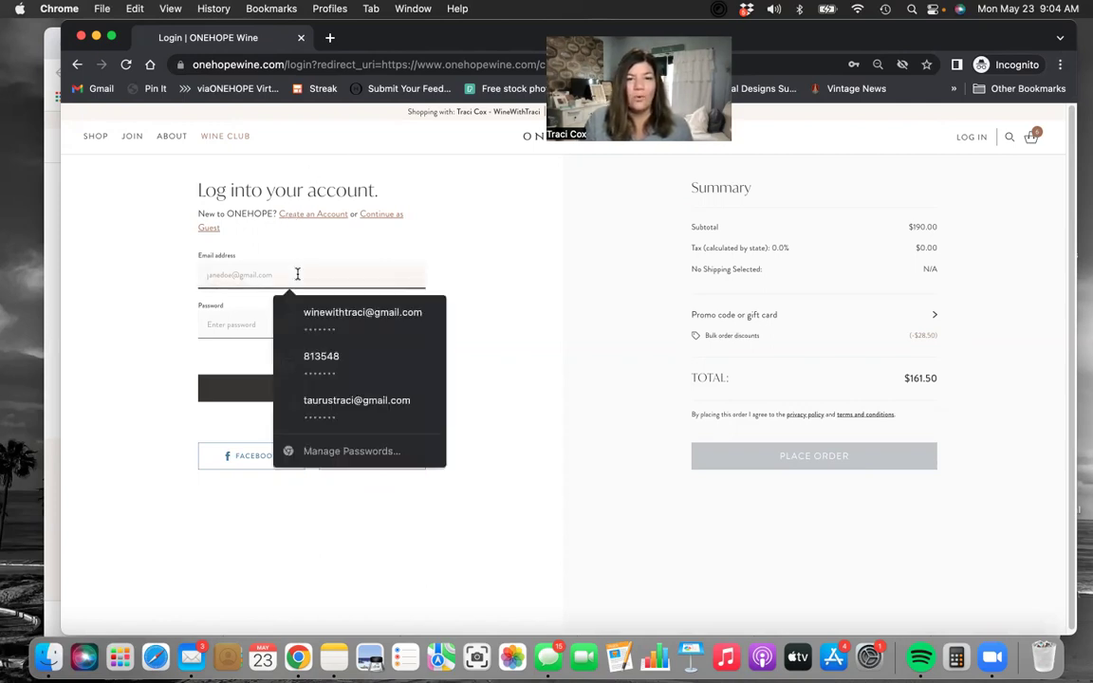
click(350, 320)
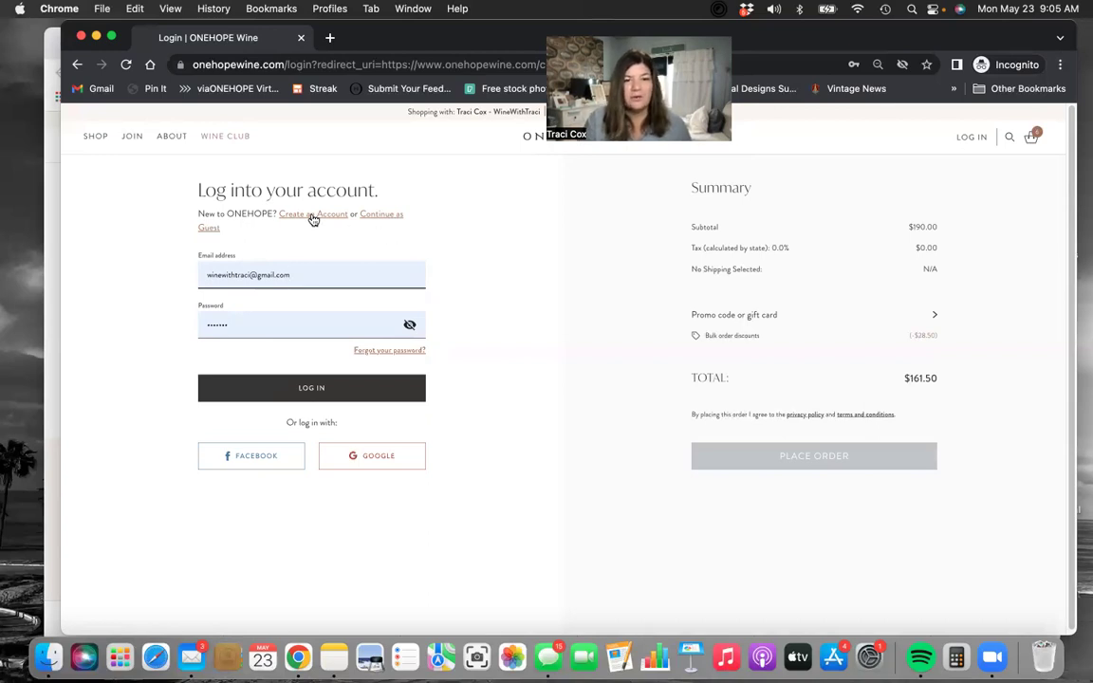
click(343, 390)
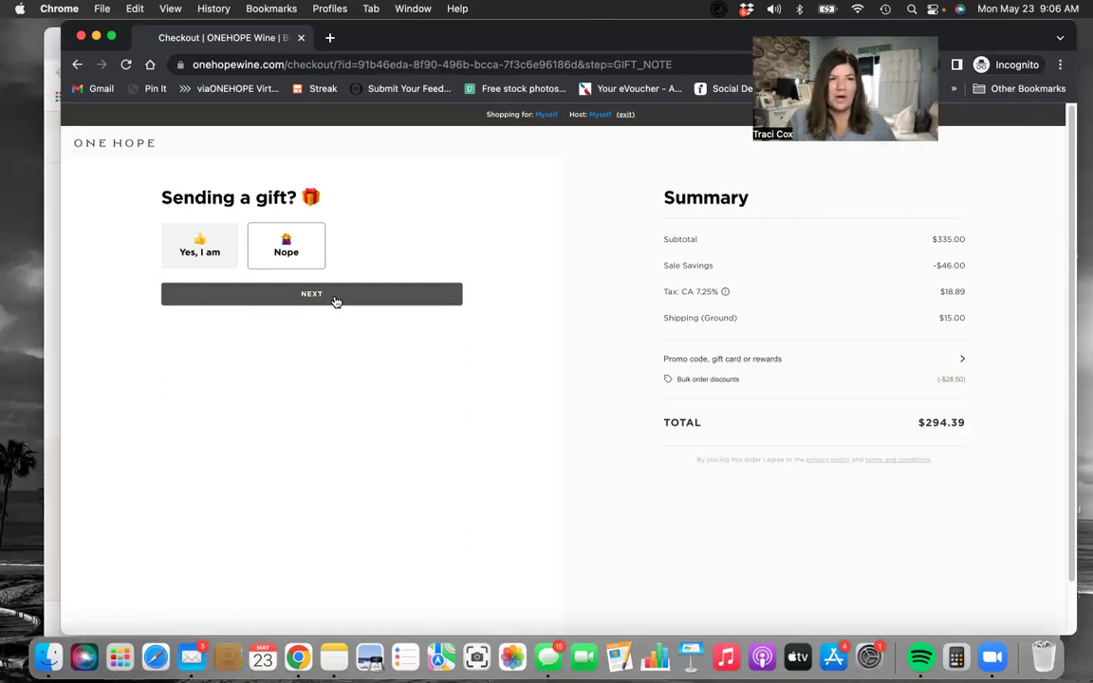
Step: Return to the Lady Elks of Westchester event in the CE Dashboard and dismiss its event page URL dialog
click(51, 199)
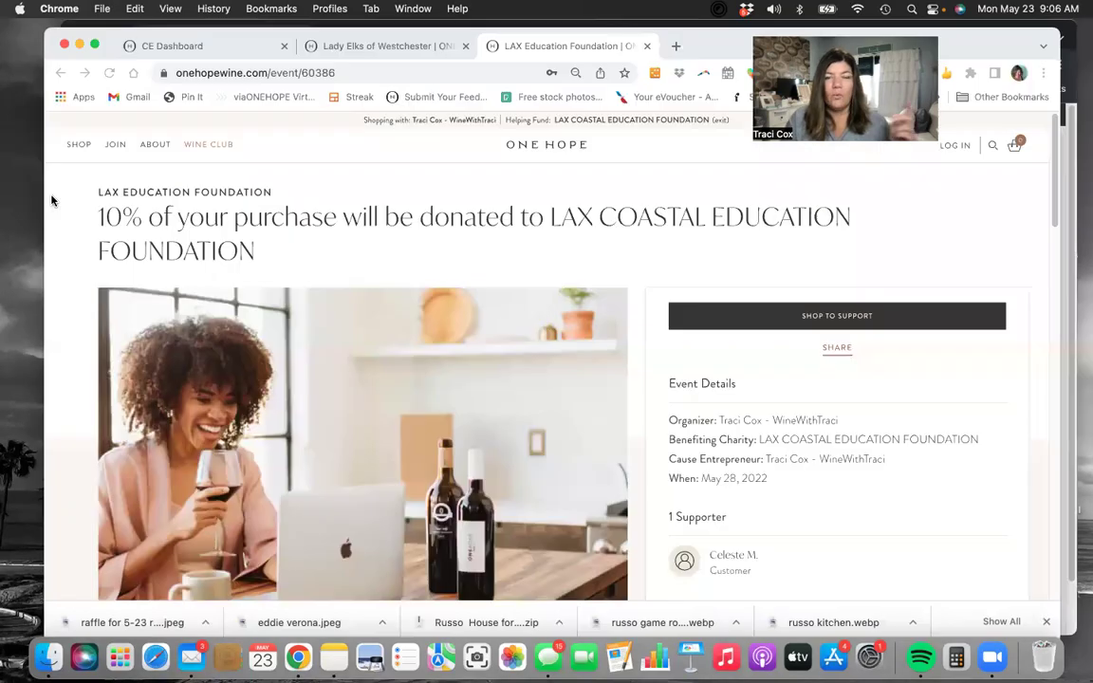
click(399, 47)
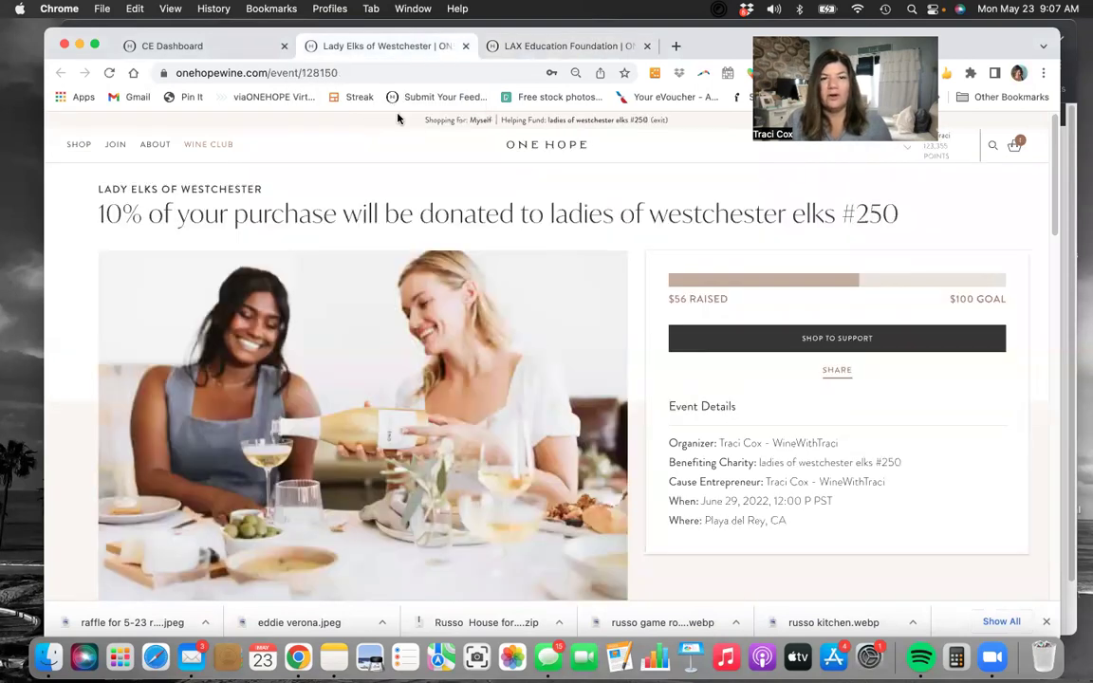
click(205, 45)
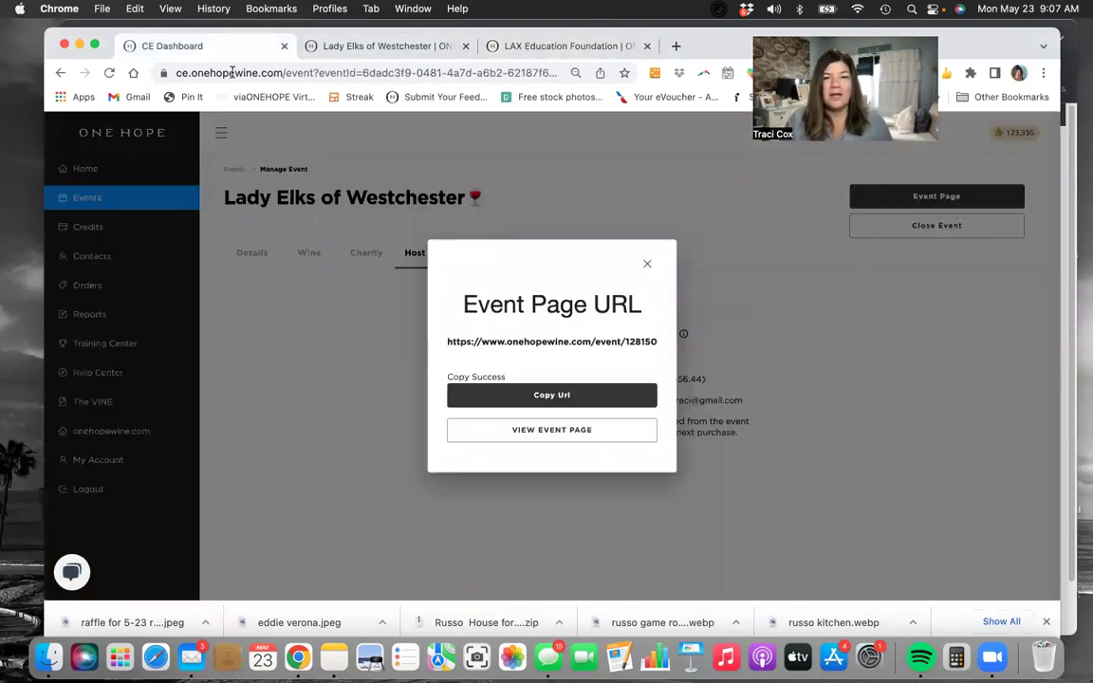
click(649, 263)
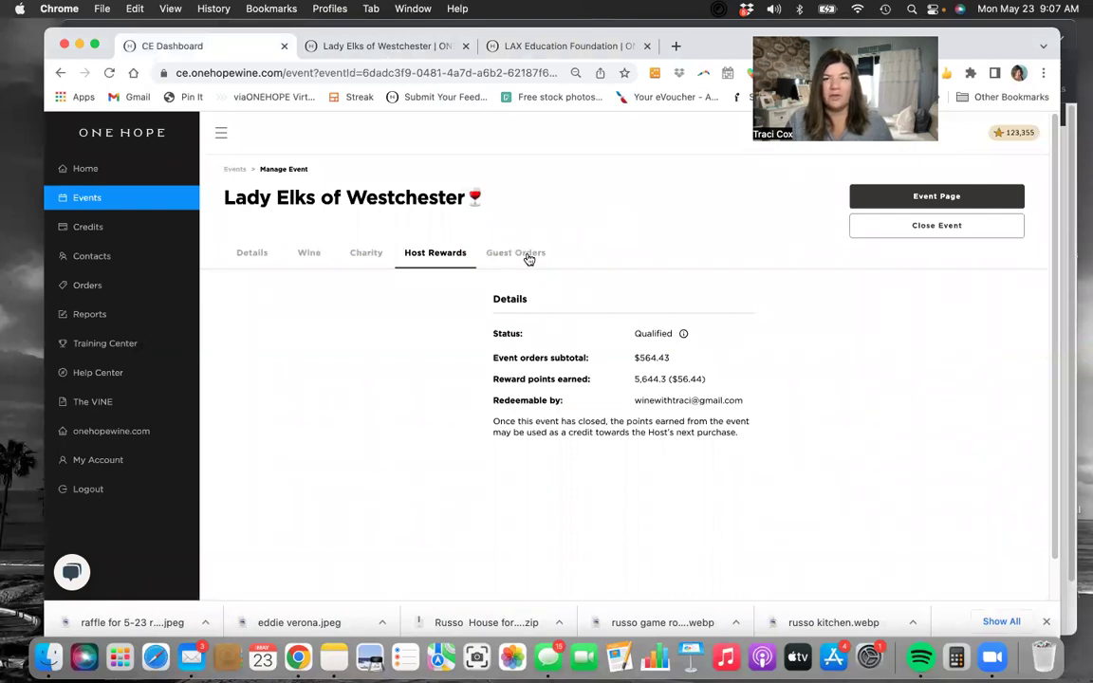
Step: Review the open guest orders of the Lady Elks of Westchester event, including their totals, statuses and tracking options
click(488, 253)
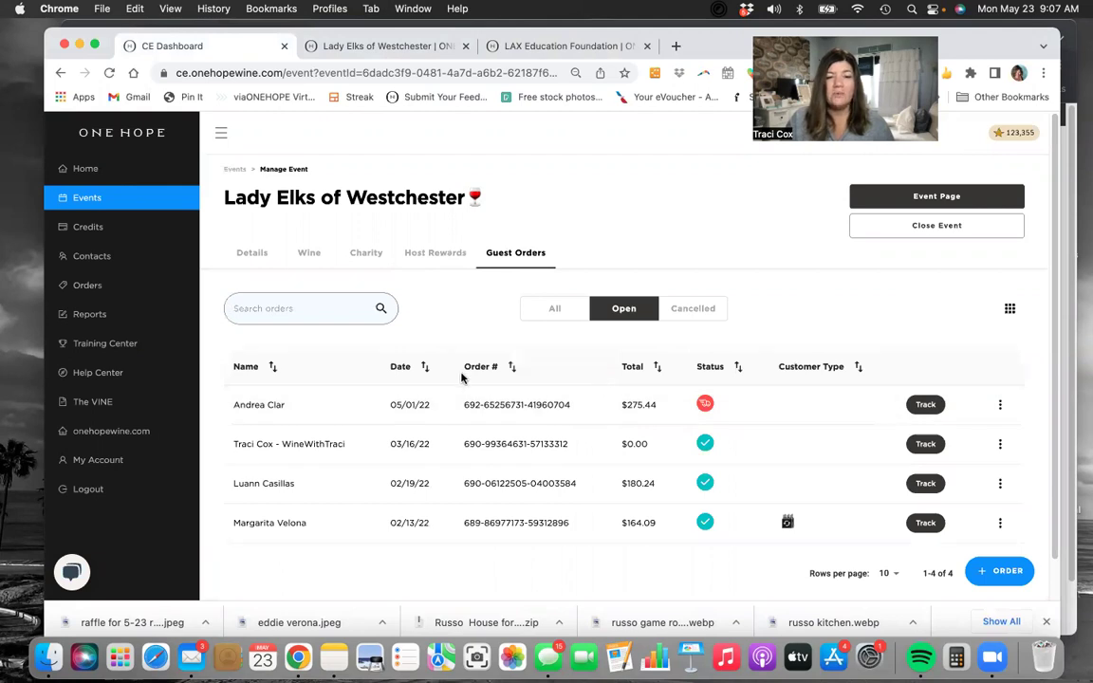
scroll(462, 378, down, 1)
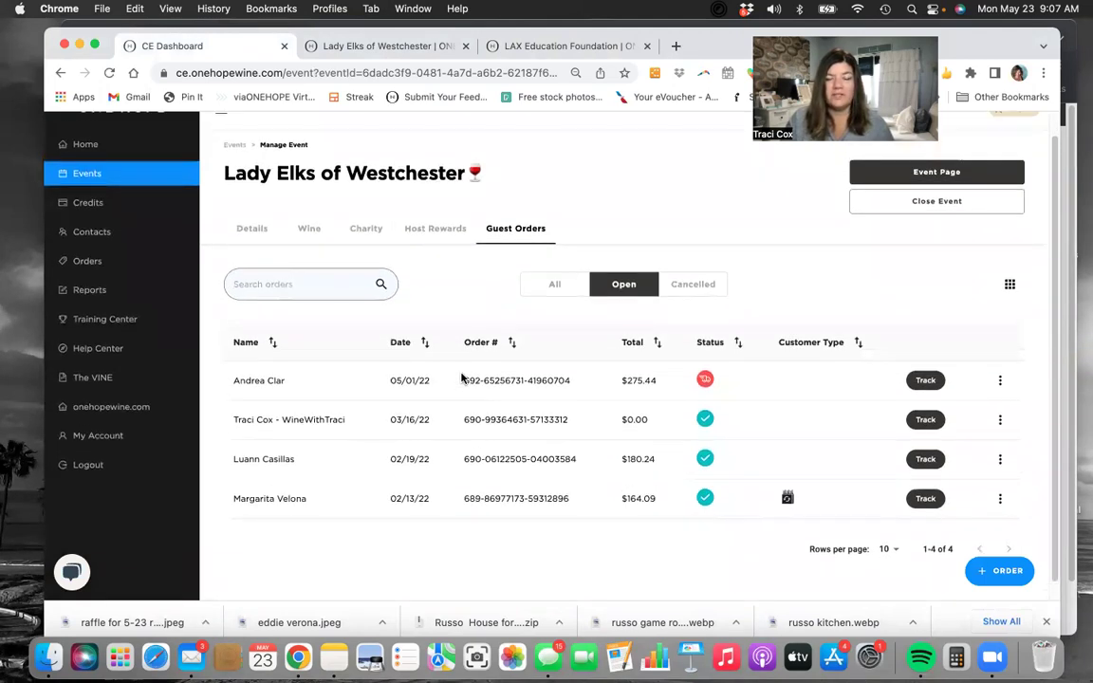
scroll(462, 378, up, 1)
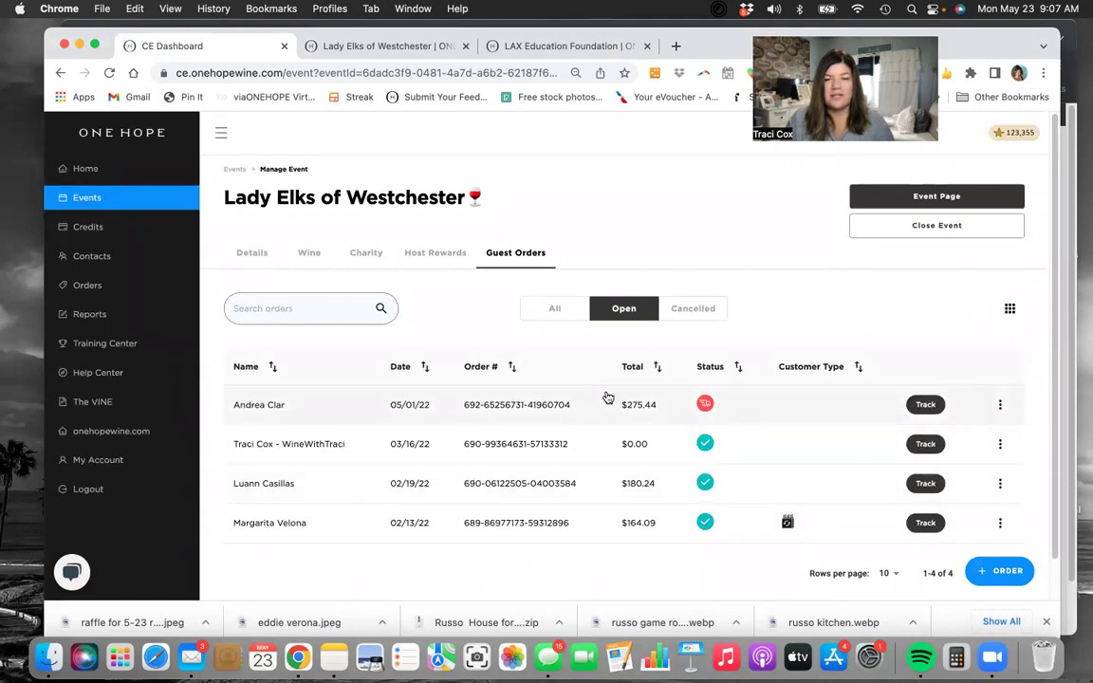
scroll(605, 396, down, 1)
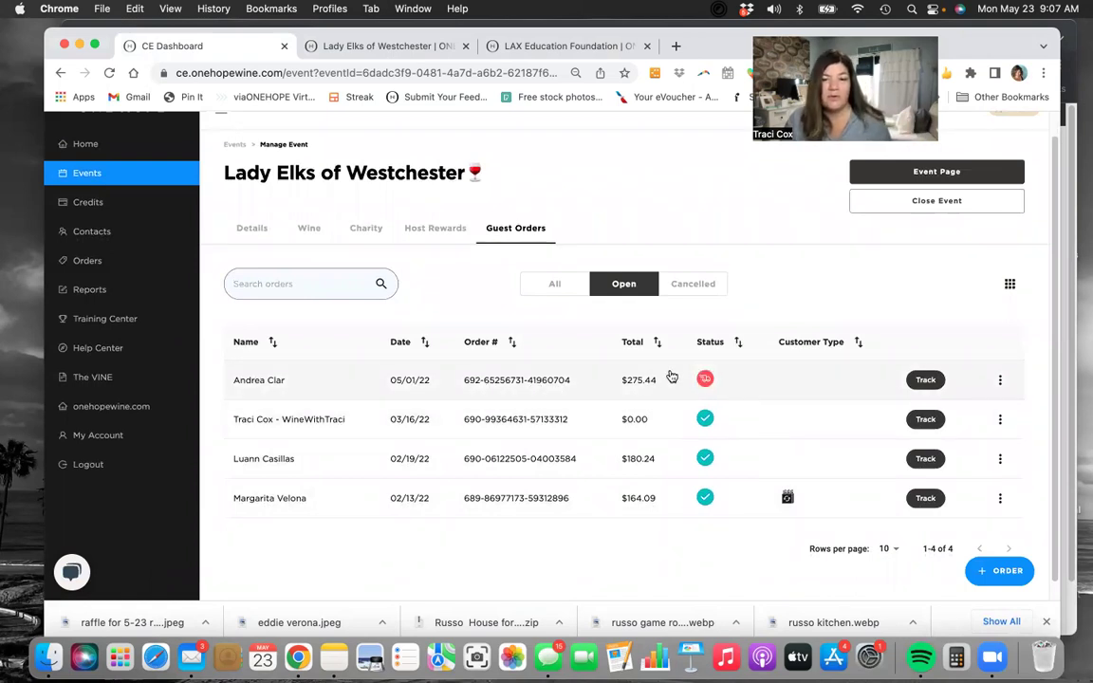
mouse_move(708, 384)
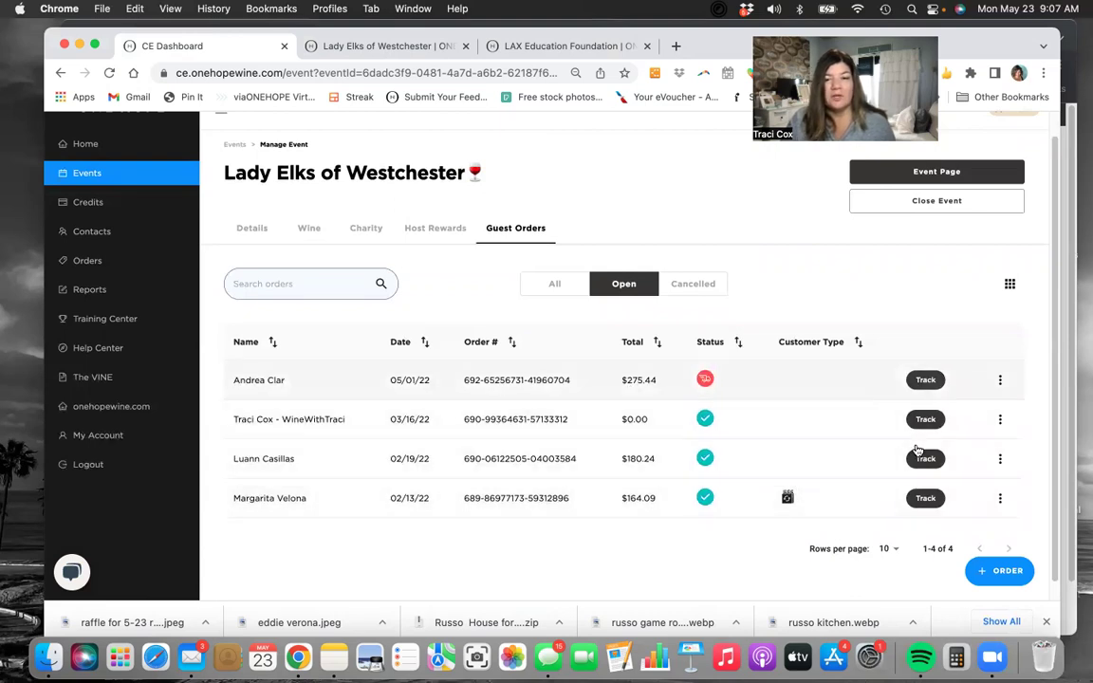
Step: Check the event's host rewards and its charity donation summary, ending on the event details
click(430, 232)
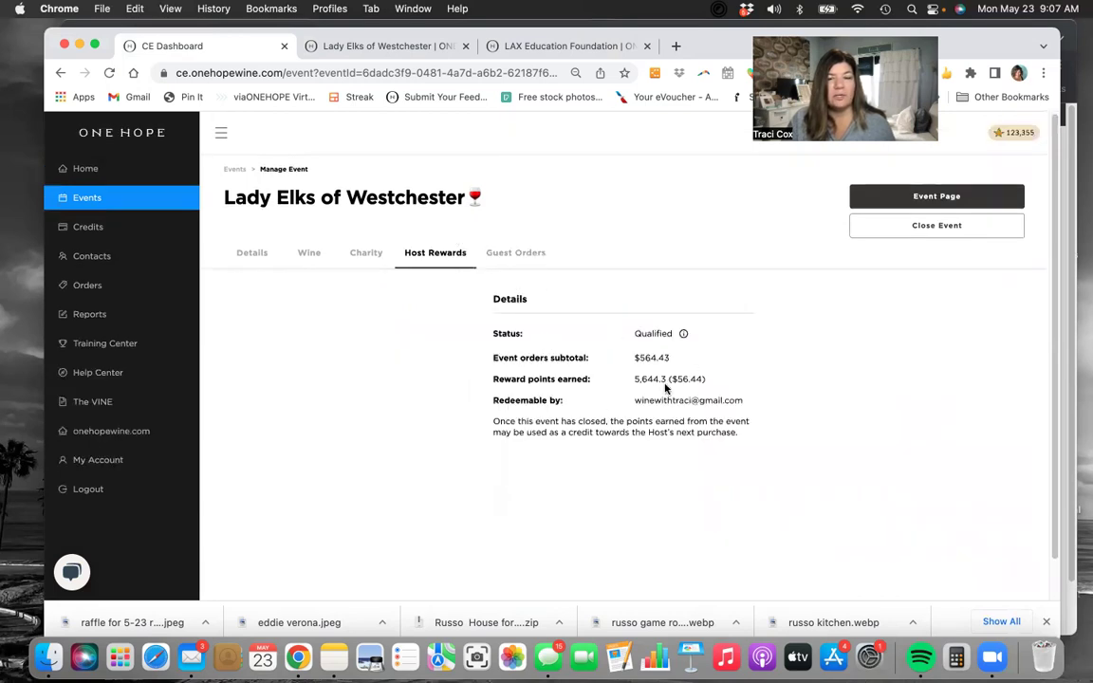
click(364, 256)
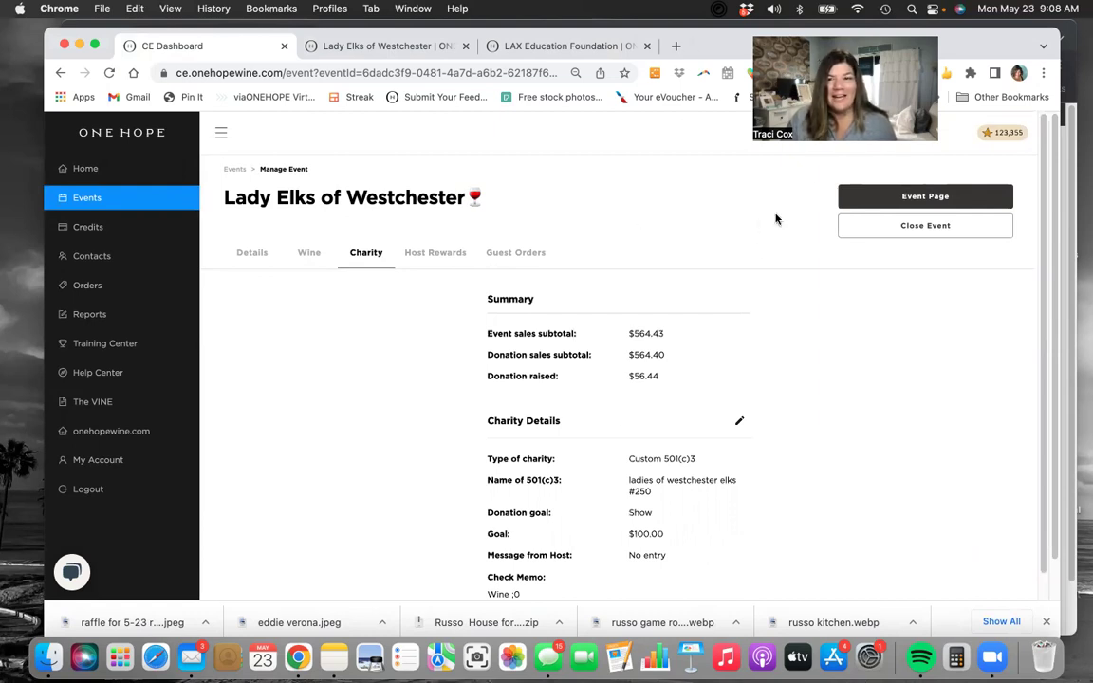
click(251, 254)
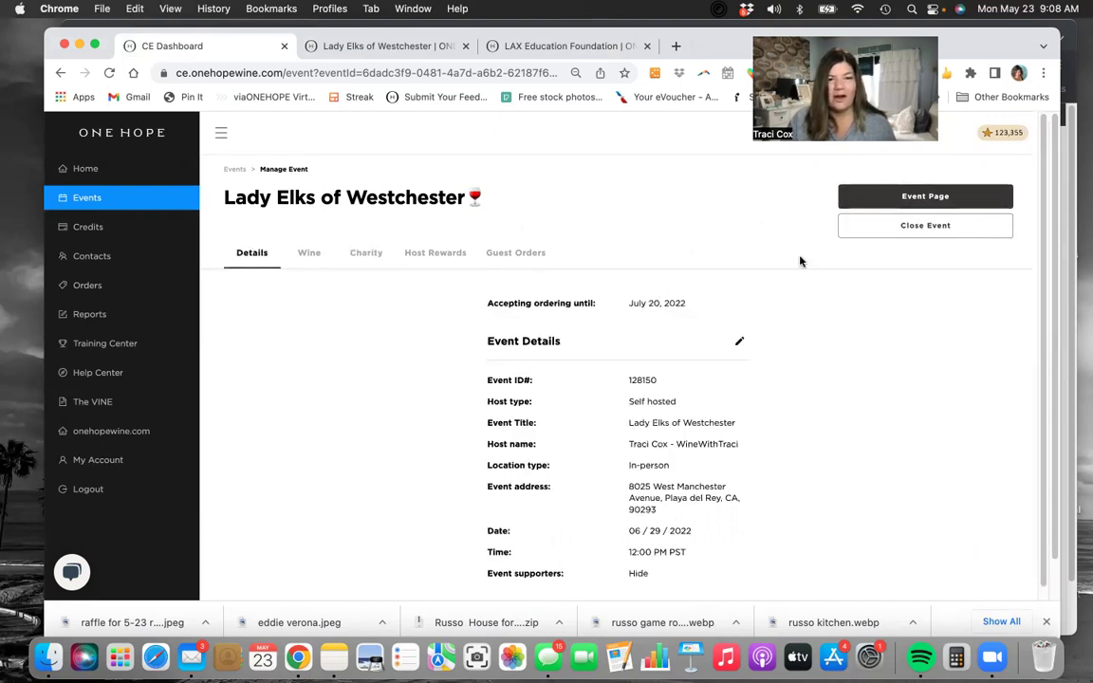
Step: View the shareable event page URL twice, closing it each time without copying the link
click(908, 198)
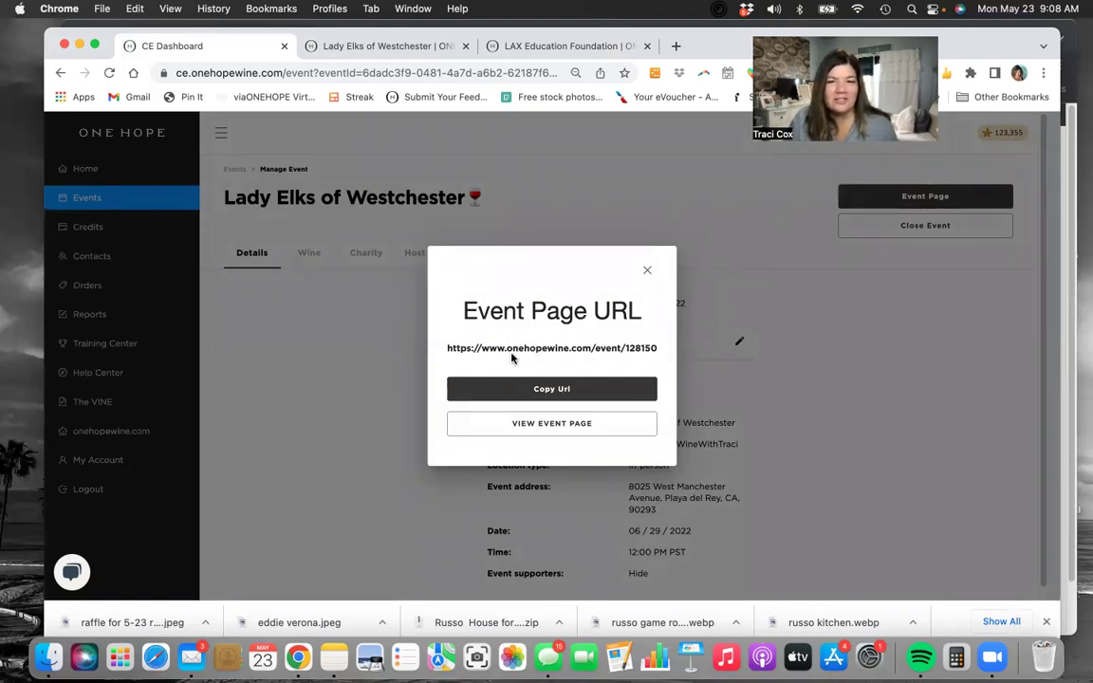
click(645, 273)
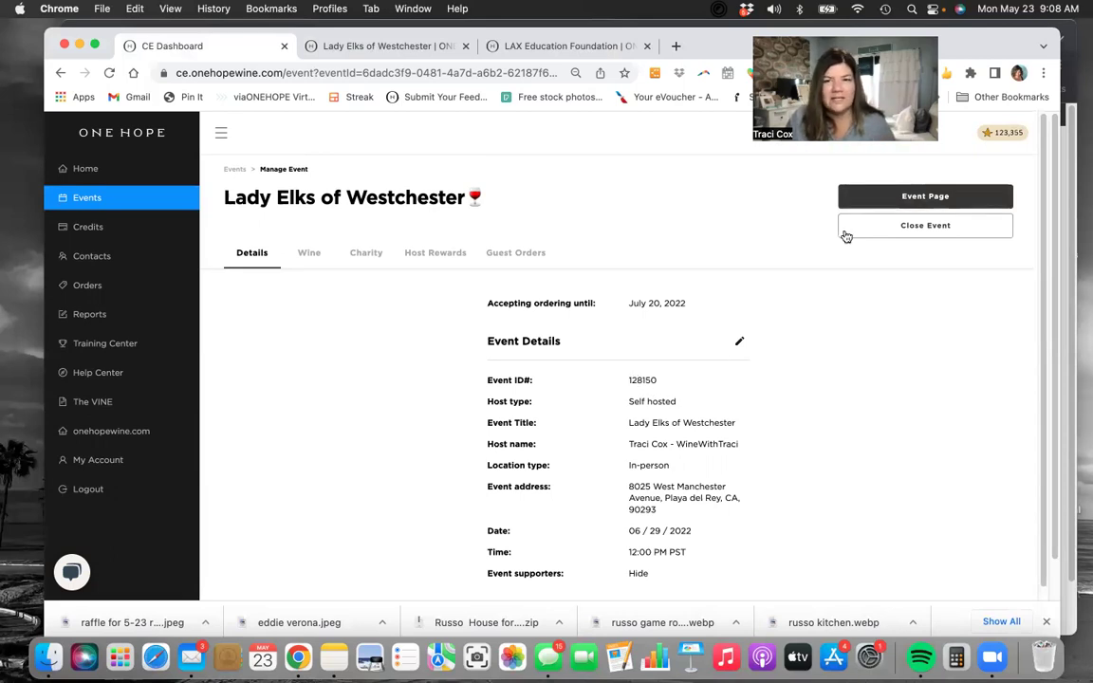
click(868, 197)
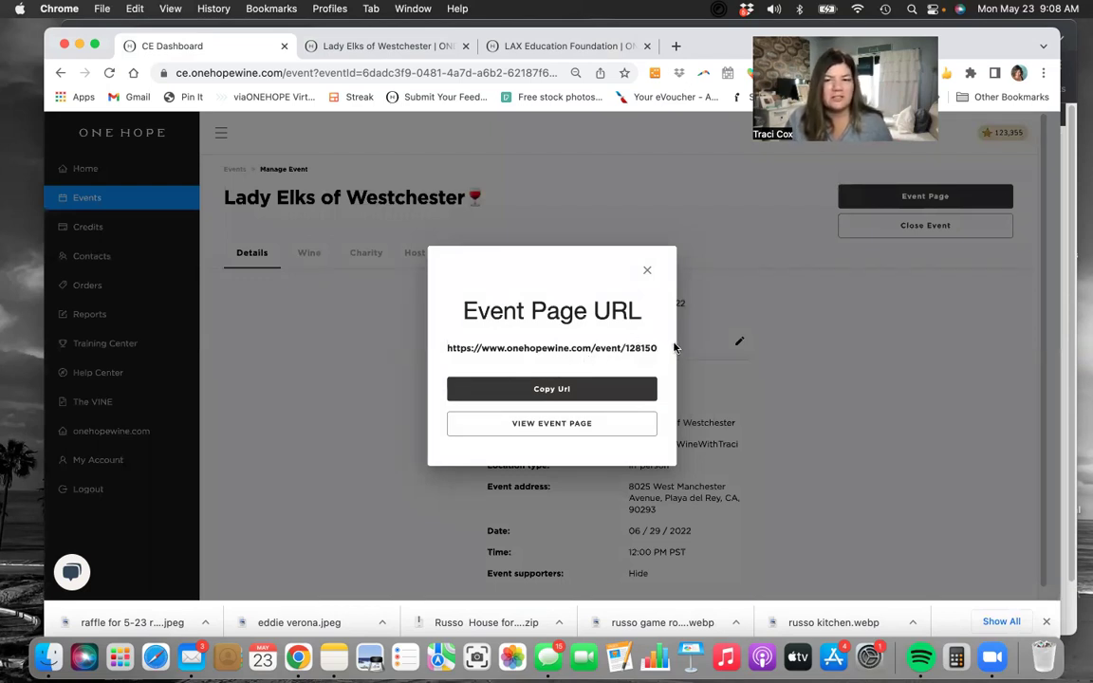
click(647, 271)
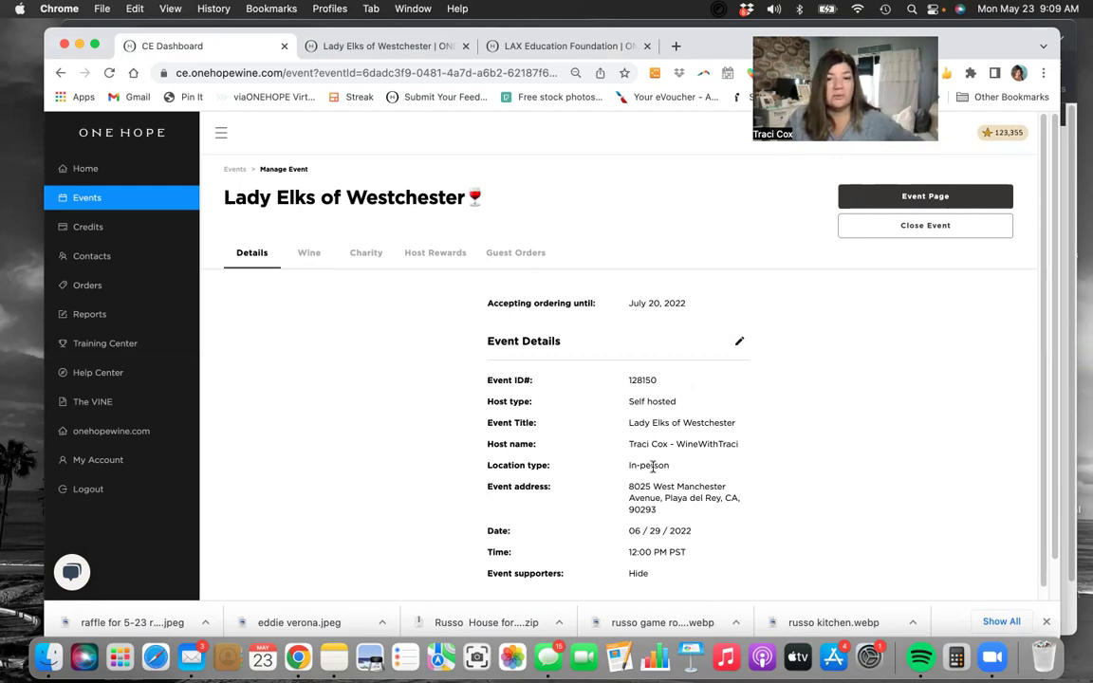
Step: Look through the Lady Elks of Westchester event details, from the ordering deadline to the event supporters setting
scroll(652, 460, down, 1)
scroll(652, 462, down, 1)
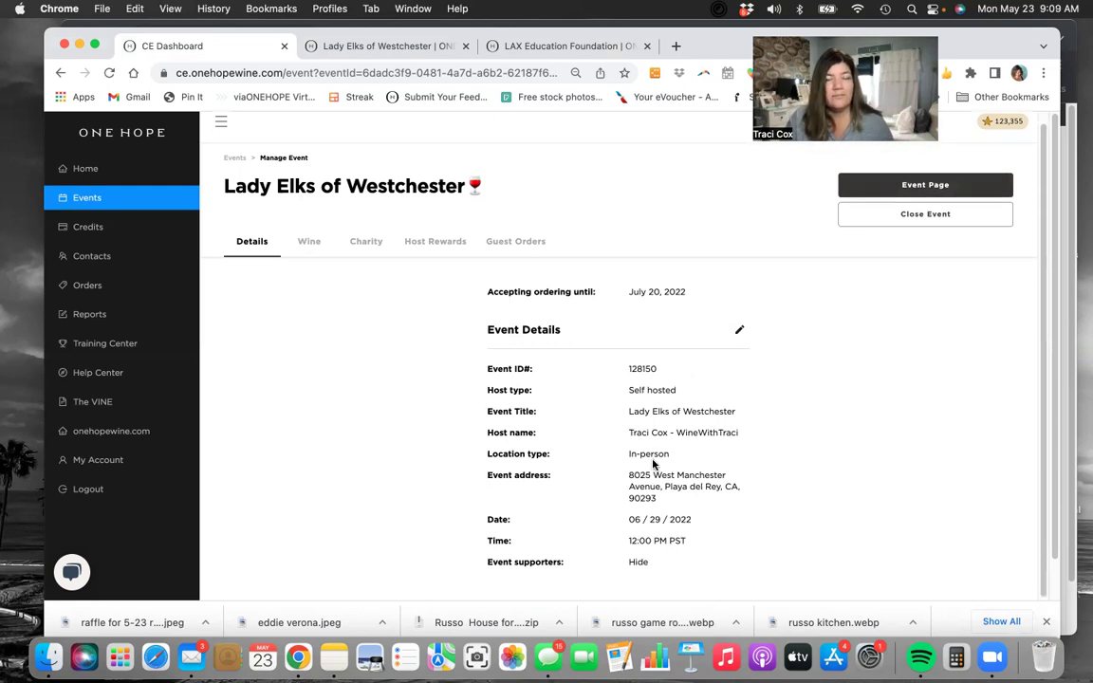
scroll(653, 464, up, 1)
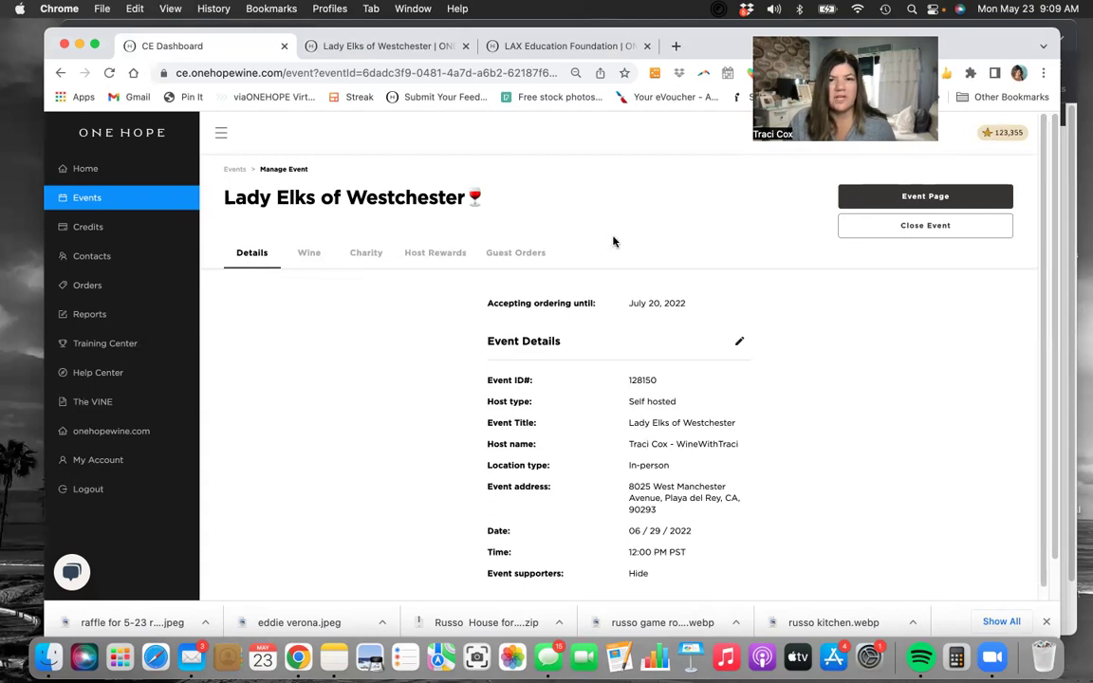
scroll(613, 425, down, 2)
scroll(615, 419, up, 2)
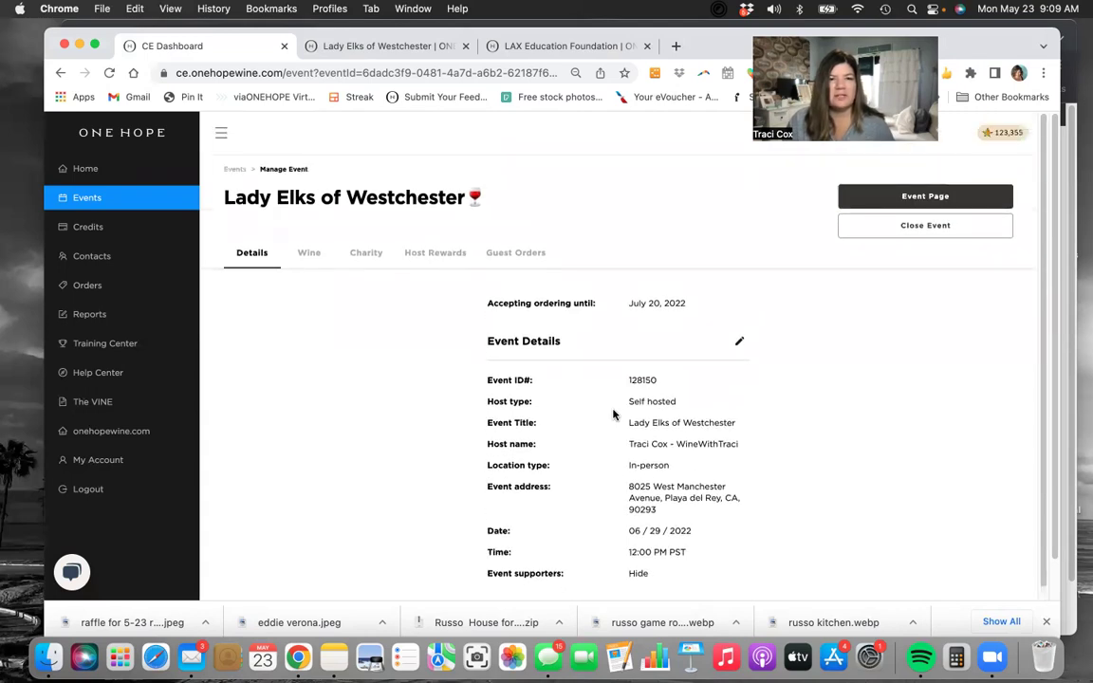
Step: Go back to the list of all events, filter it to closed events and examine their donation statuses and amounts
click(235, 170)
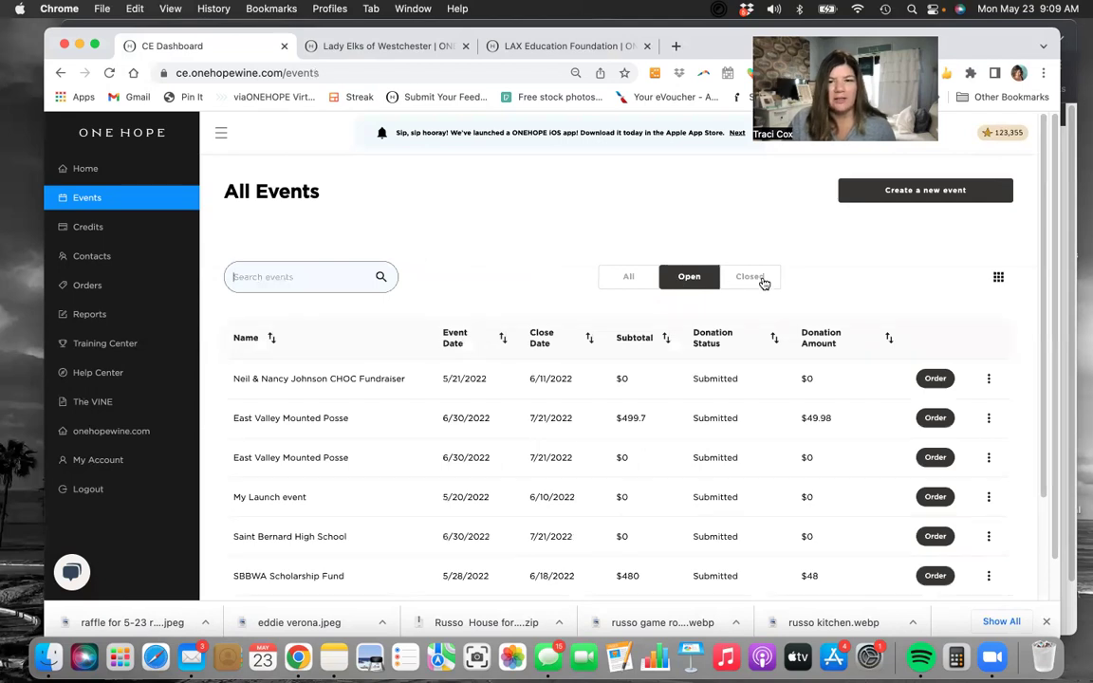
click(764, 282)
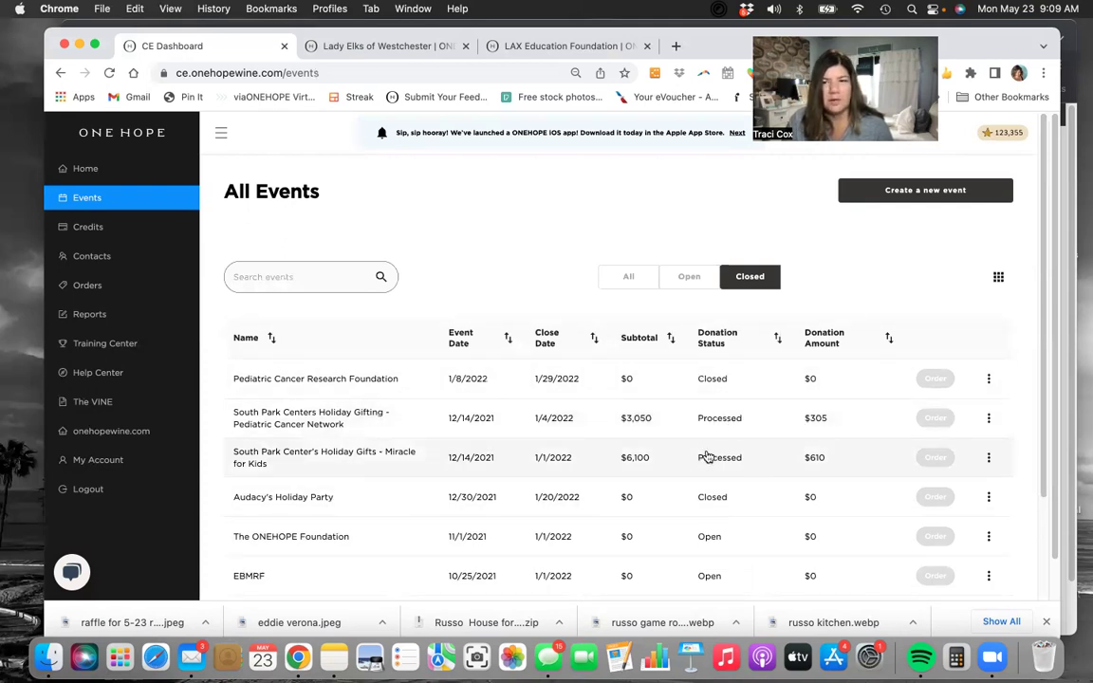
scroll(703, 452, down, 5)
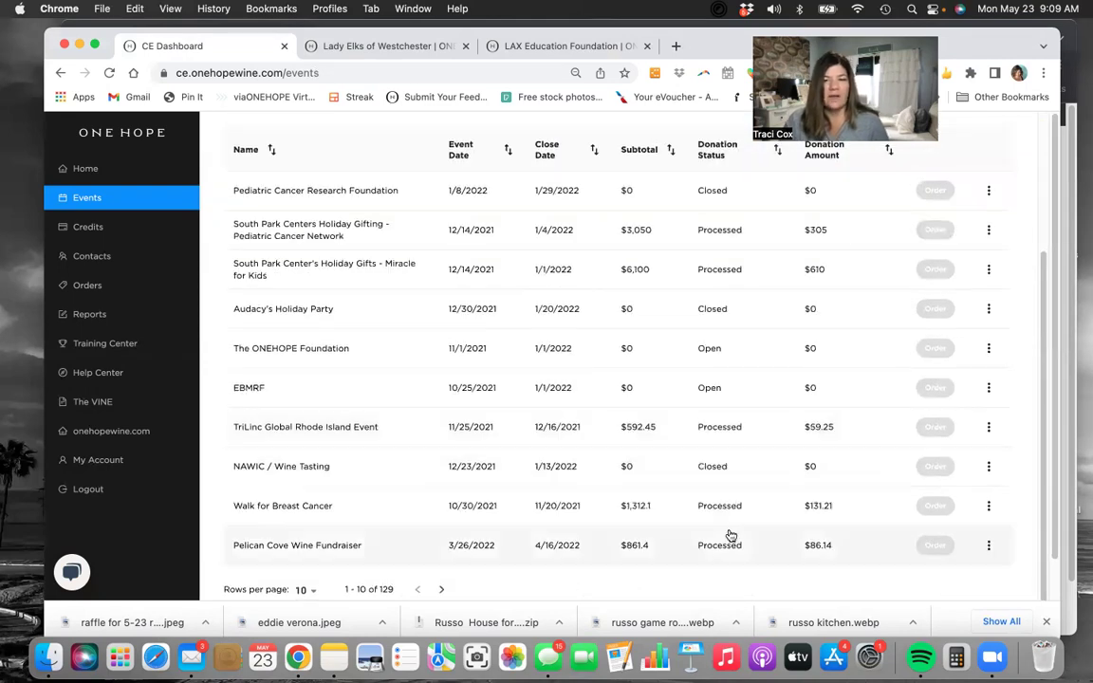
scroll(697, 431, up, 3)
scroll(697, 432, up, 2)
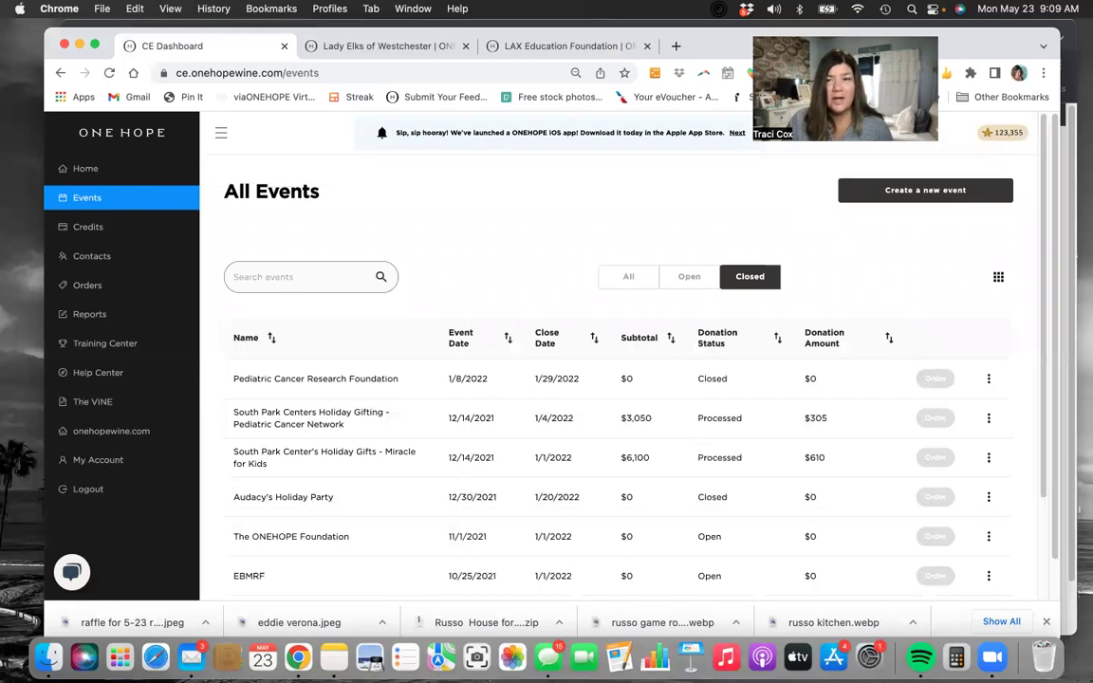
drag(838, 35, 729, 47)
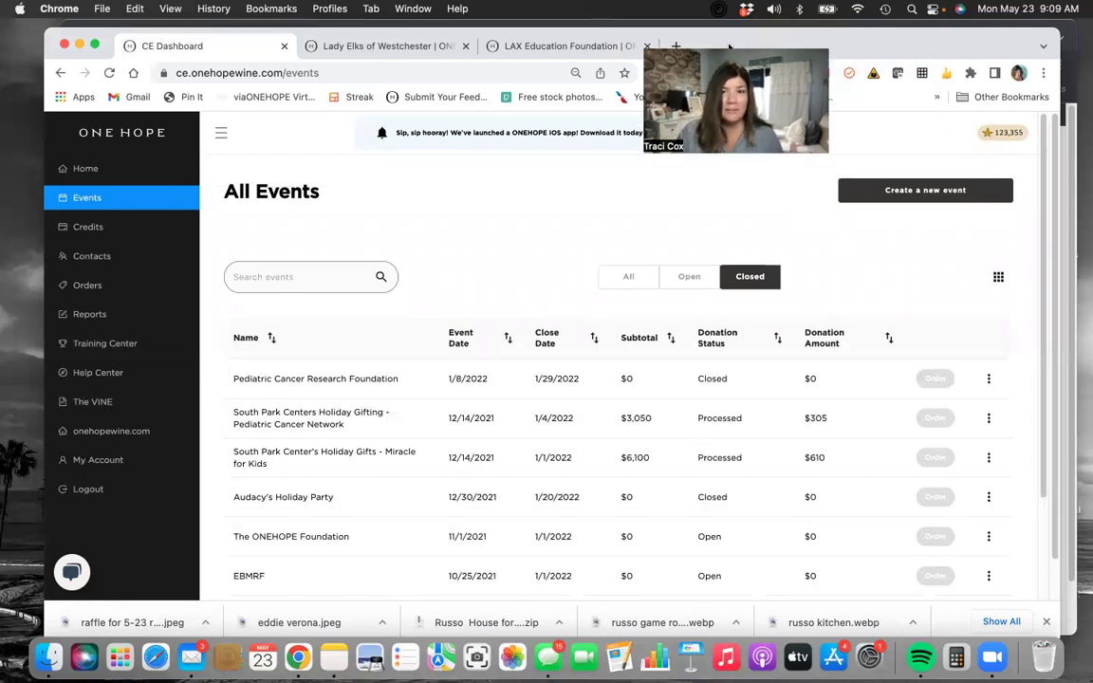